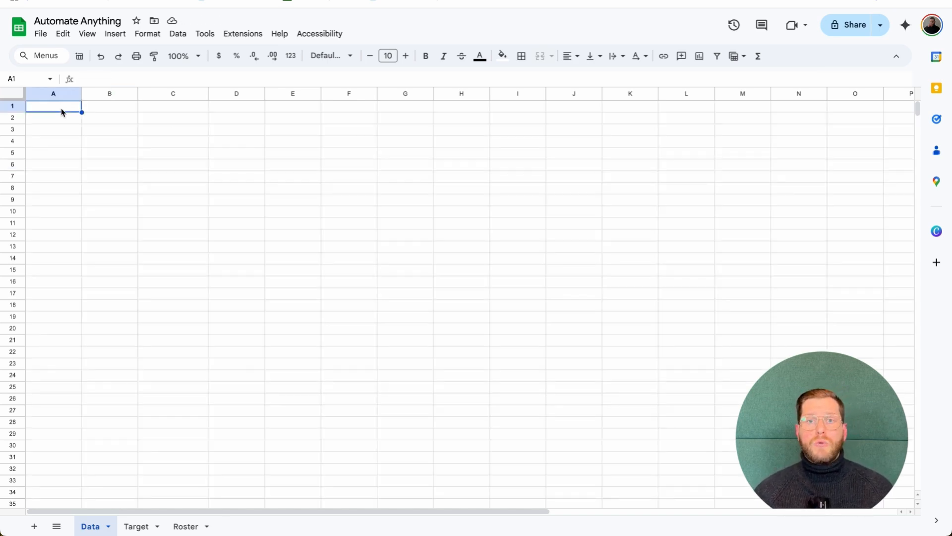
Look over the quarterly targets and associate roster sheets, then return to the empty Data sheet
double_click(61, 108)
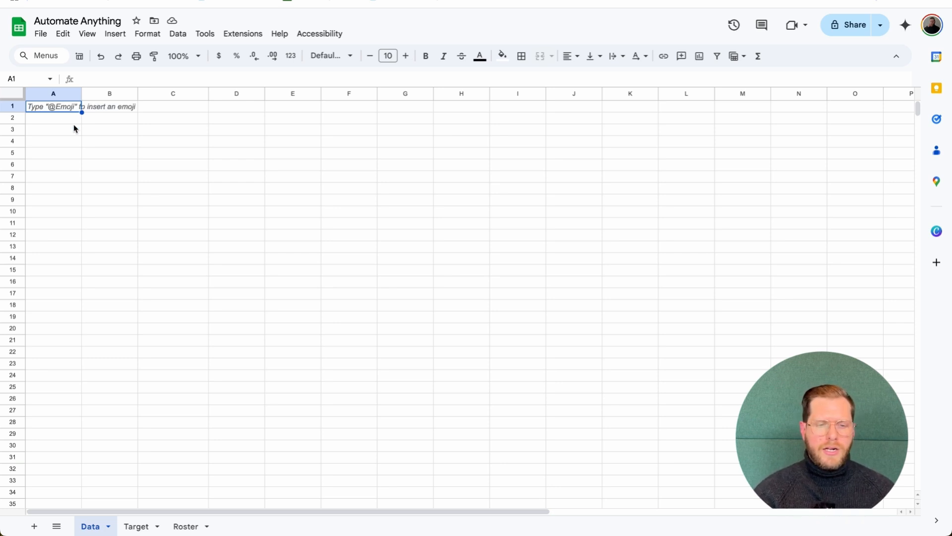
left_click(142, 525)
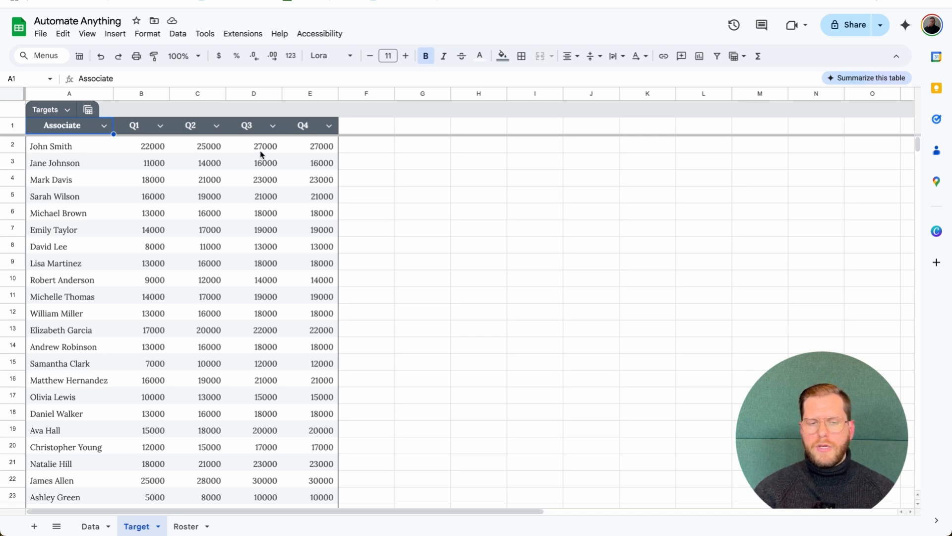
left_click(186, 526)
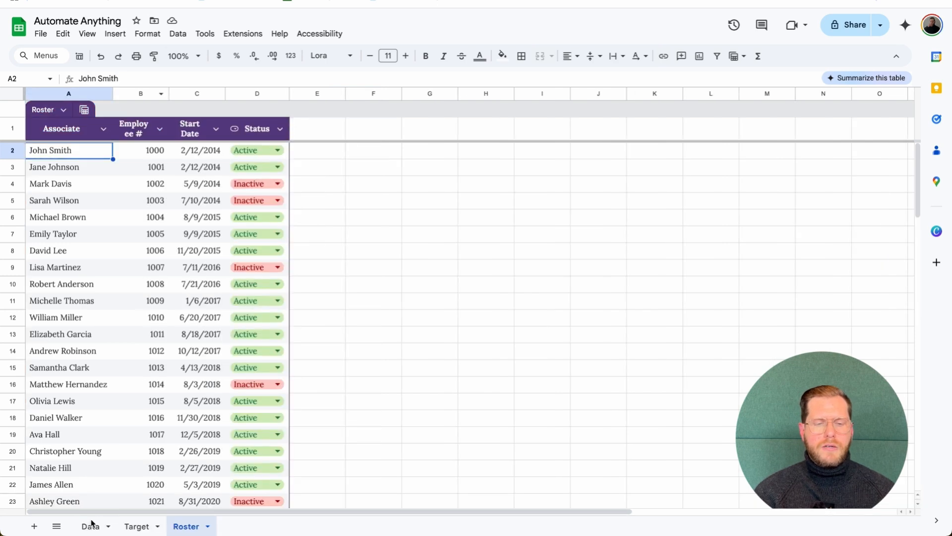
left_click(91, 525)
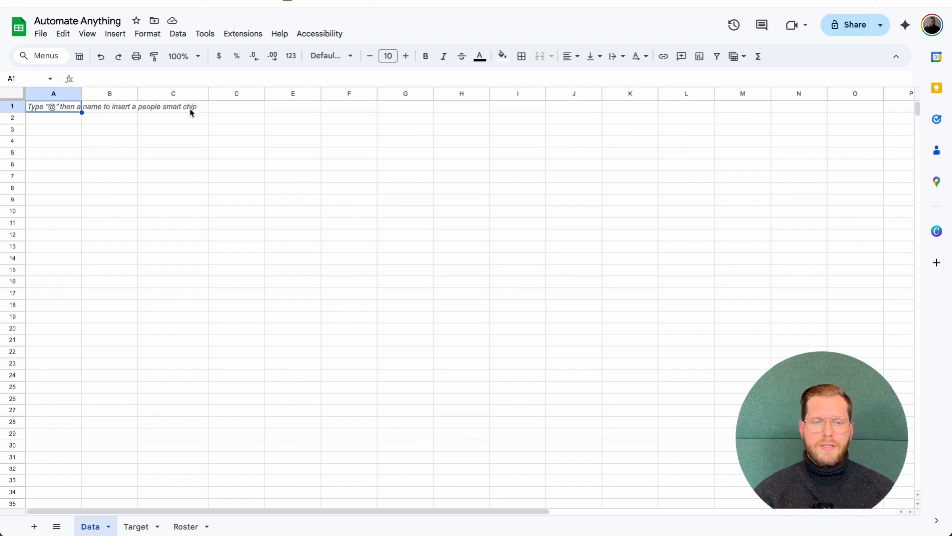
Begin an =IMPORTRANGE( formula in cell A2 of the Data sheet
left_click(238, 111)
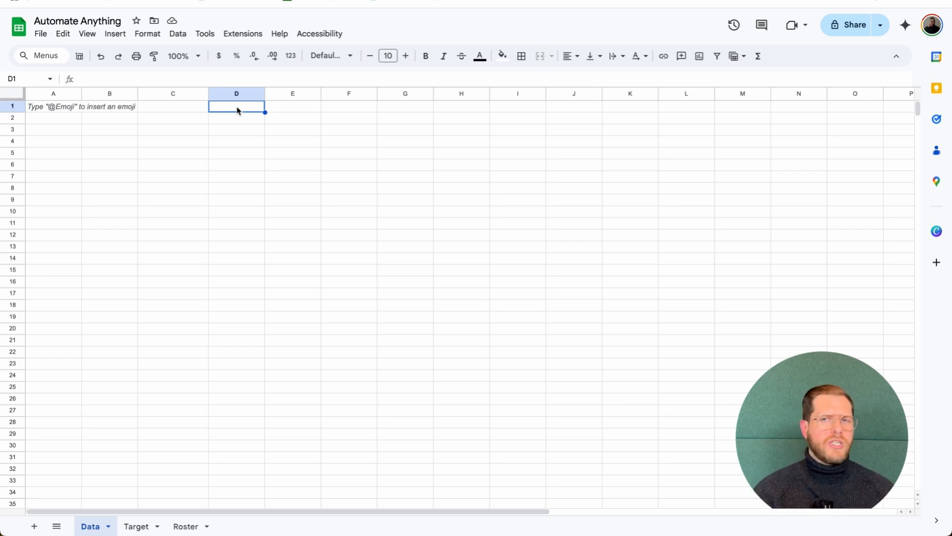
left_click(53, 122)
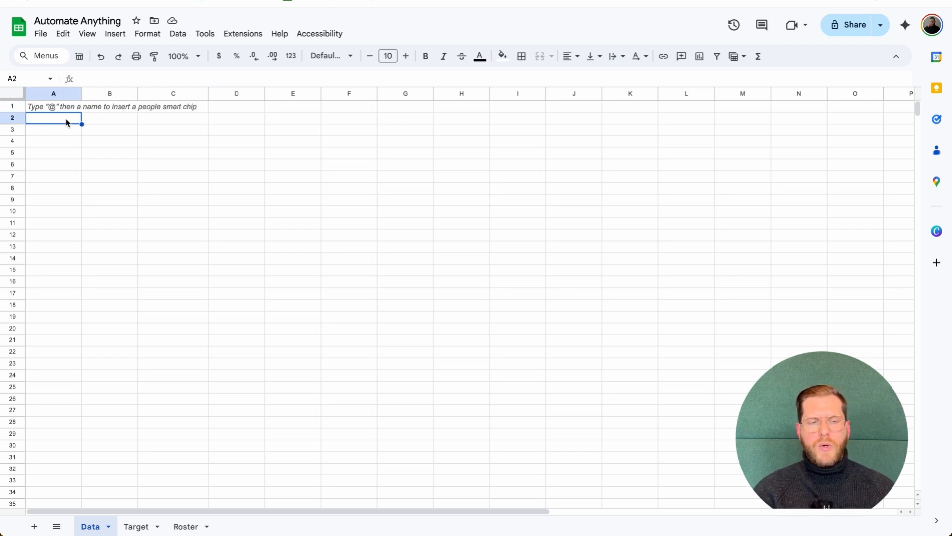
type("=")
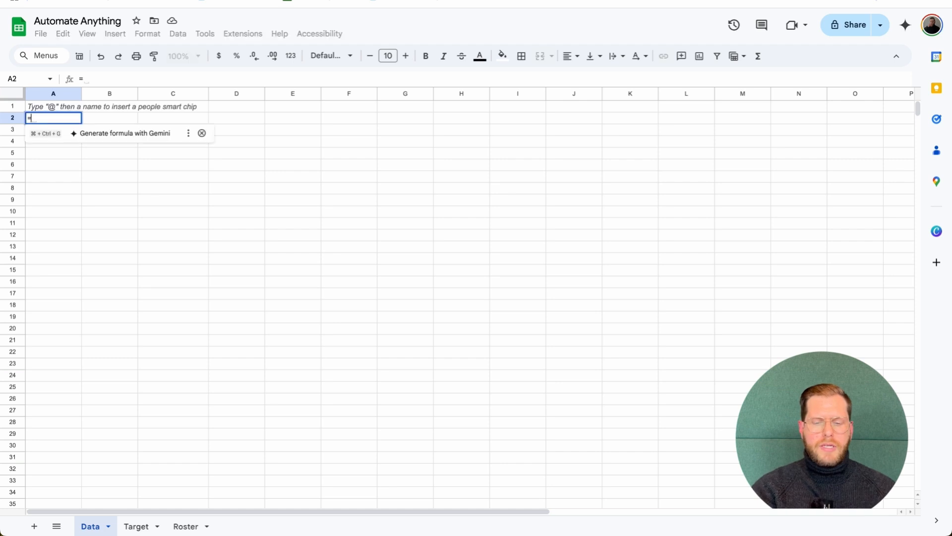
type("IMPORTRANGE")
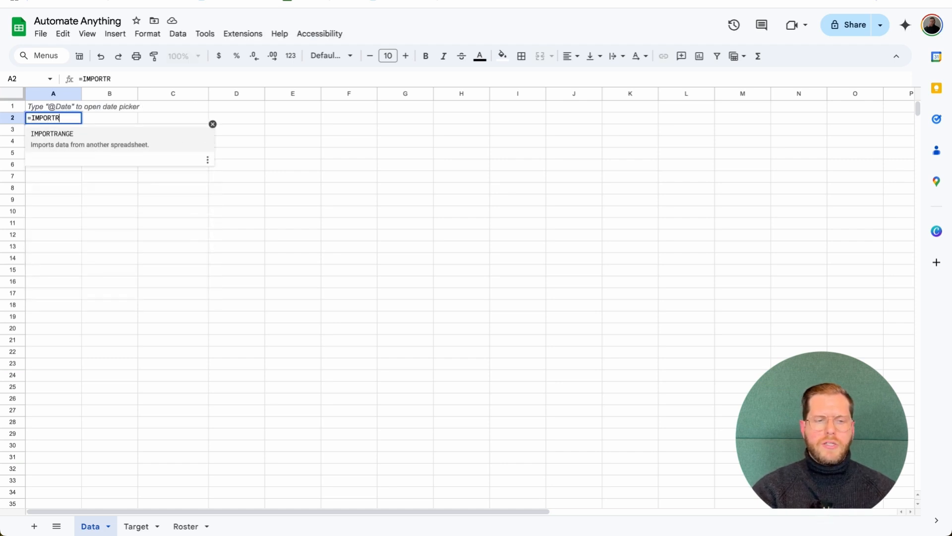
type("(")
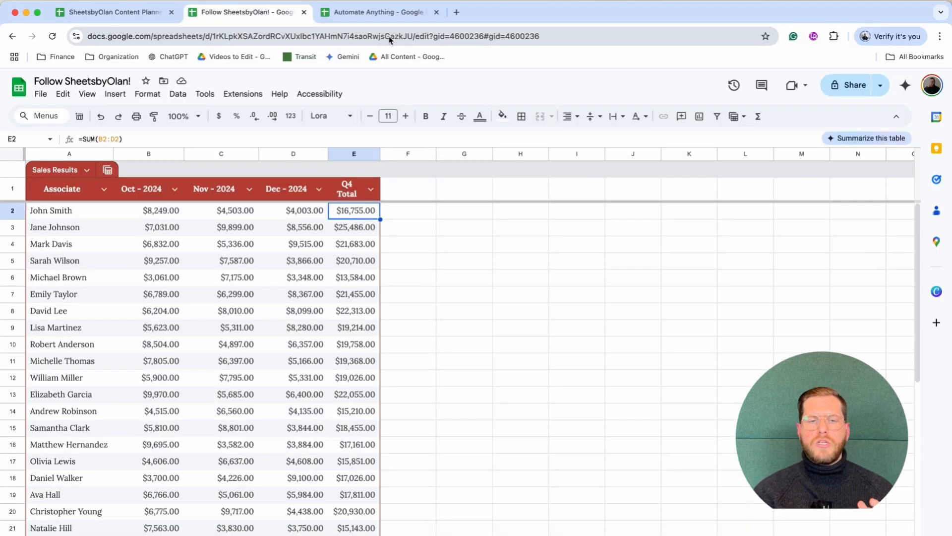
Complete A2 as IMPORTRANGE of the copied source URL with range "Sales Results!A:E"
left_click(388, 36)
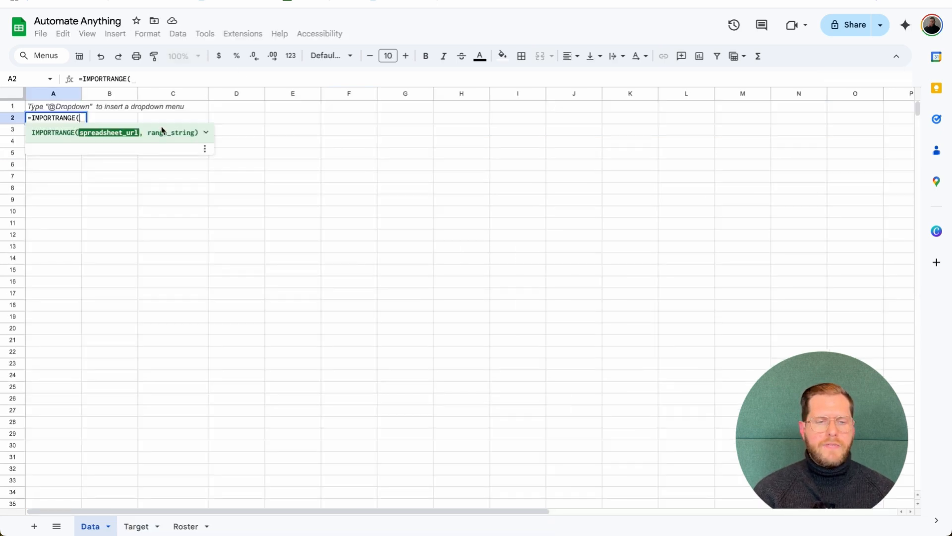
type("\"")
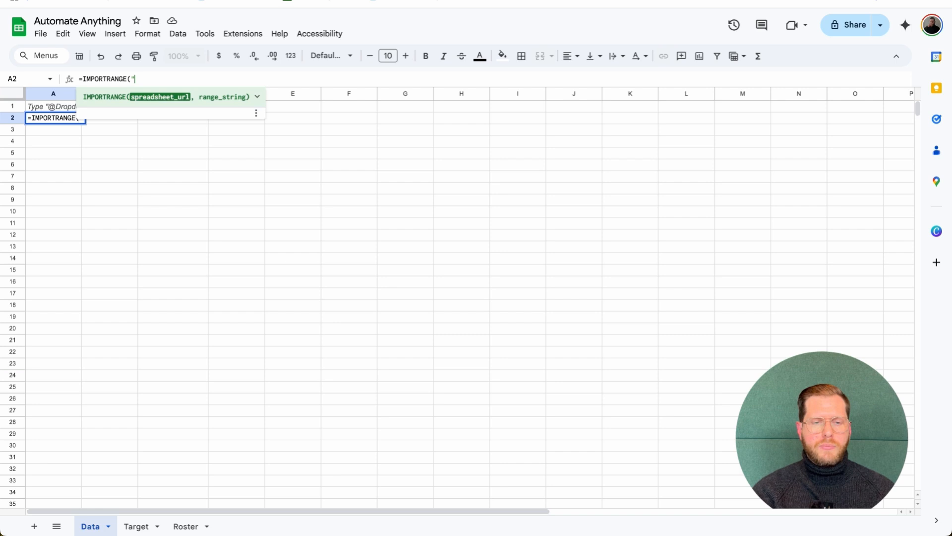
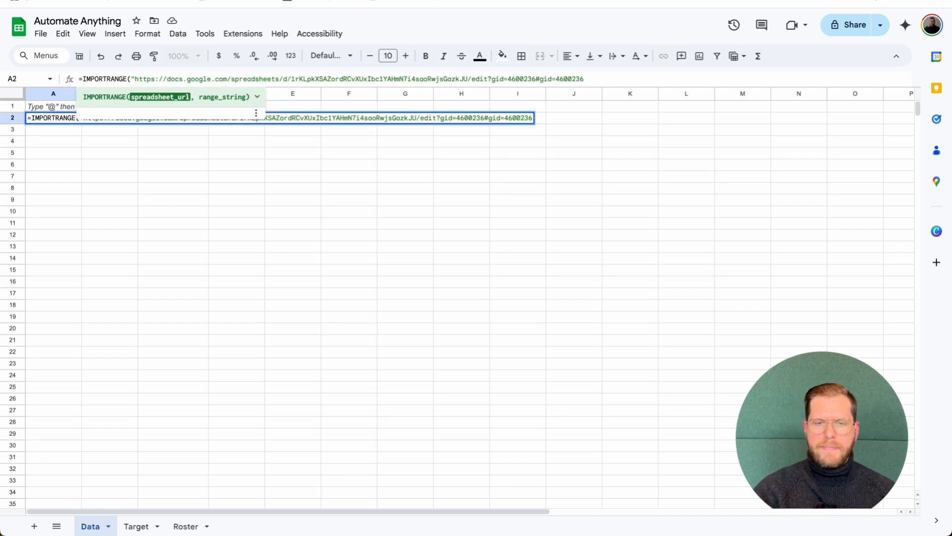
type("\",")
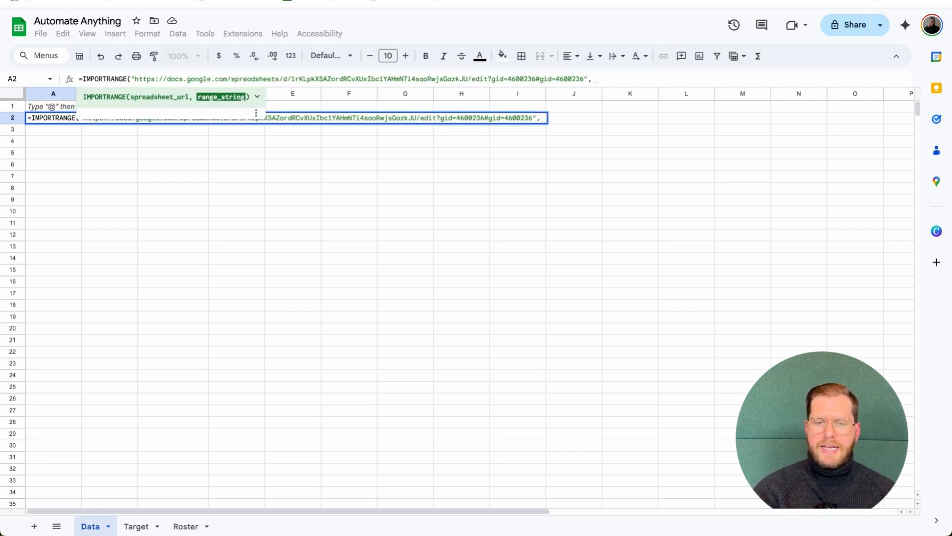
type("\"")
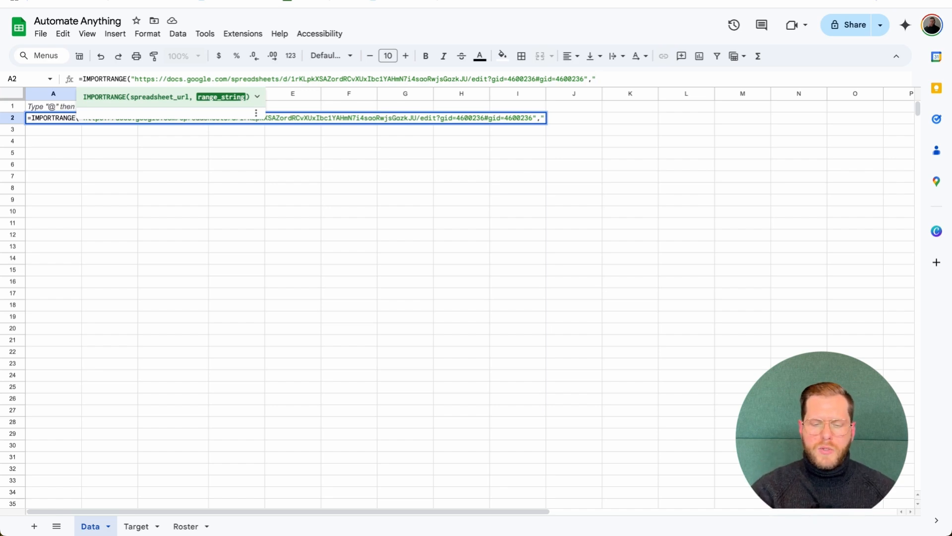
type("Sales Res")
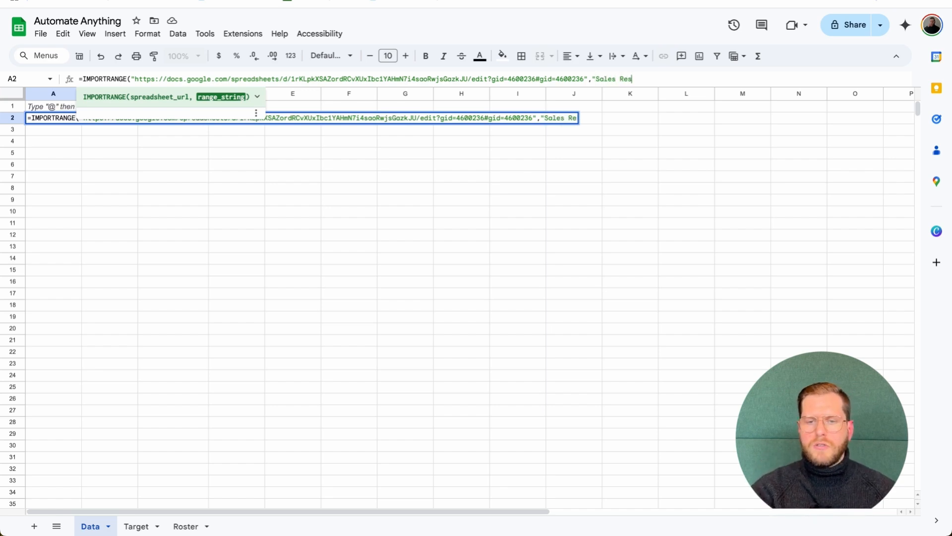
type("ults!")
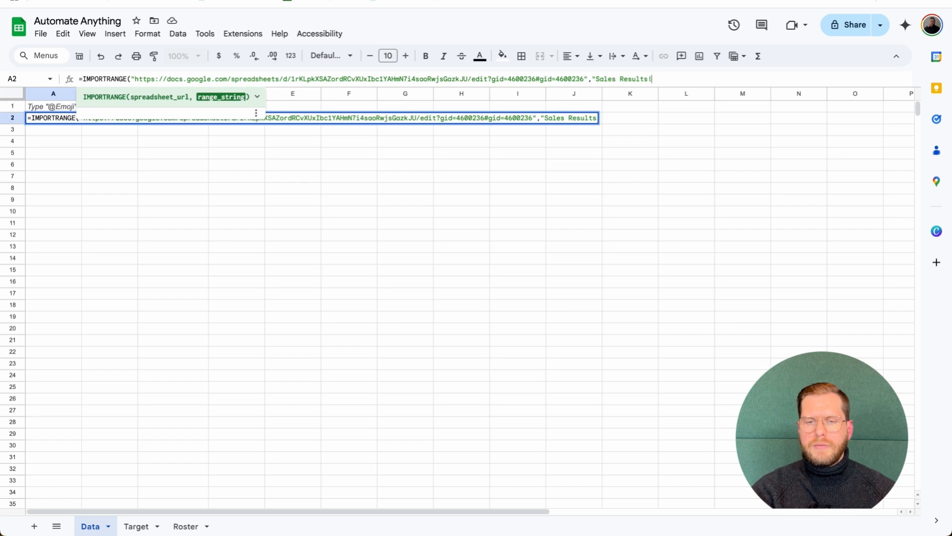
type("A:")
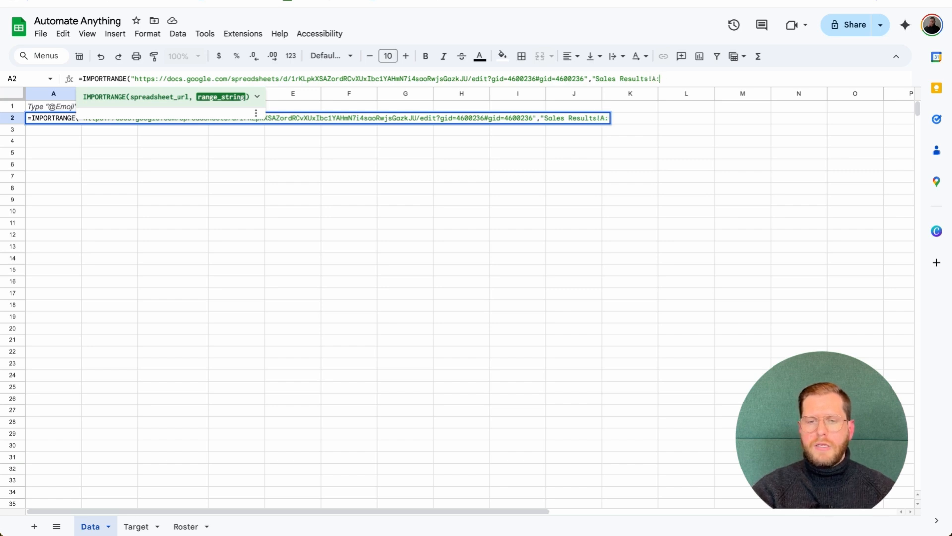
type("E\")")
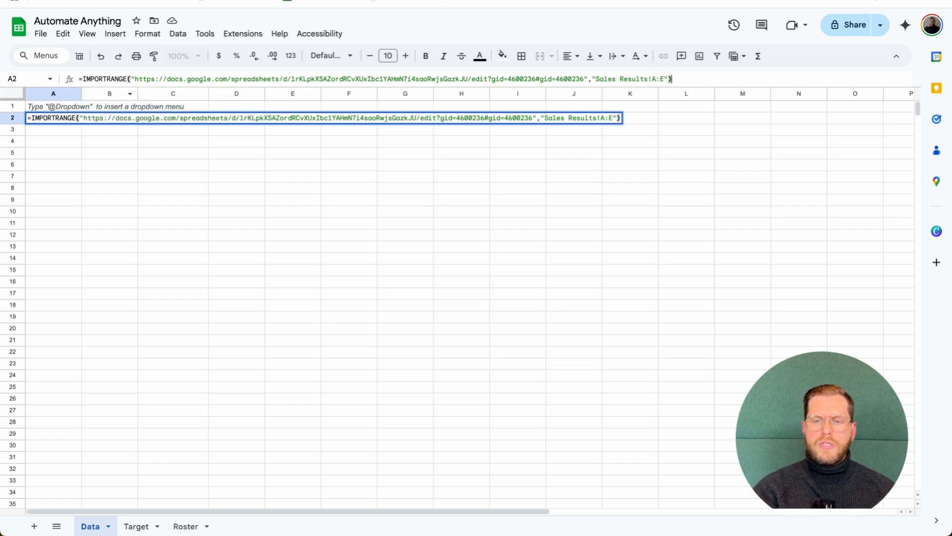
key("shift+Return")
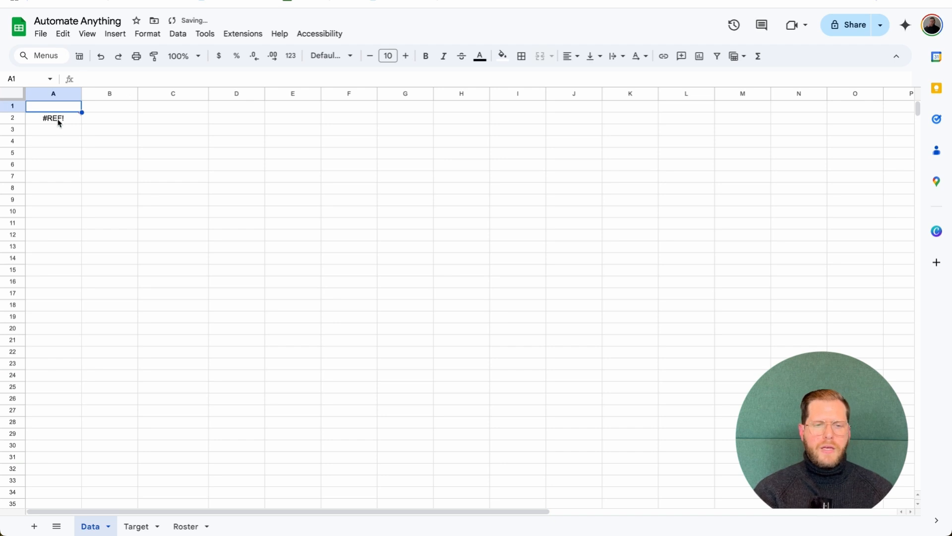
Allow the Data sheet to import from the source, then clear the $0.00 totals in E32:E39
mouse_move(60, 122)
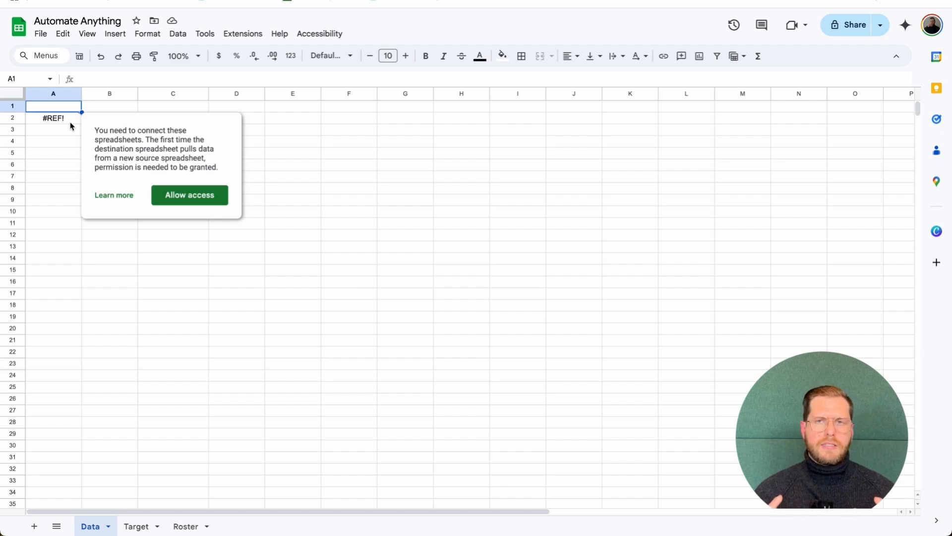
left_click(180, 197)
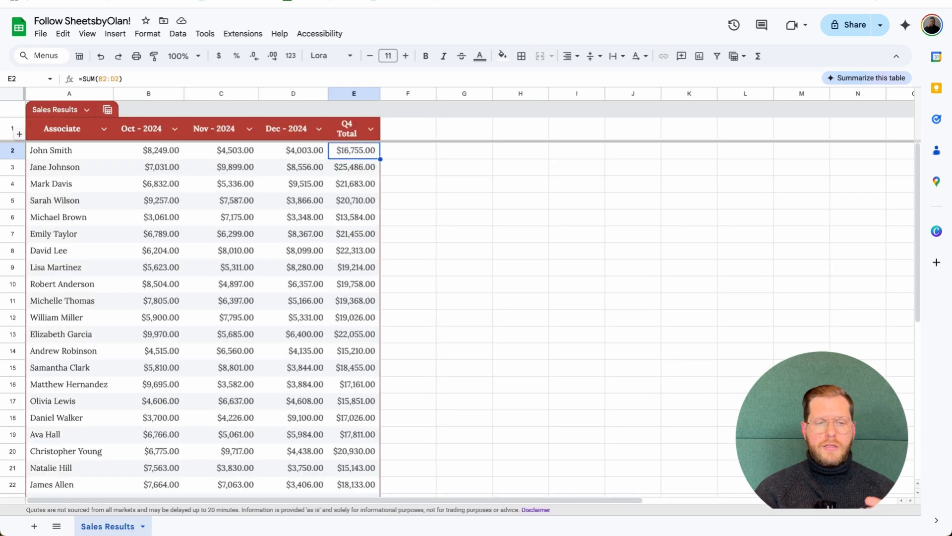
scroll(264, 212, "down", 6)
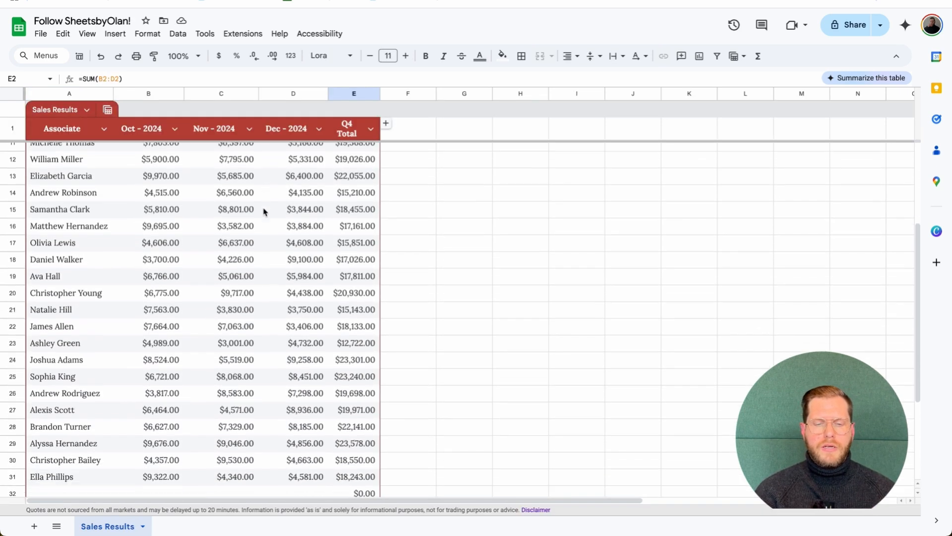
left_click_drag(361, 342, 364, 460)
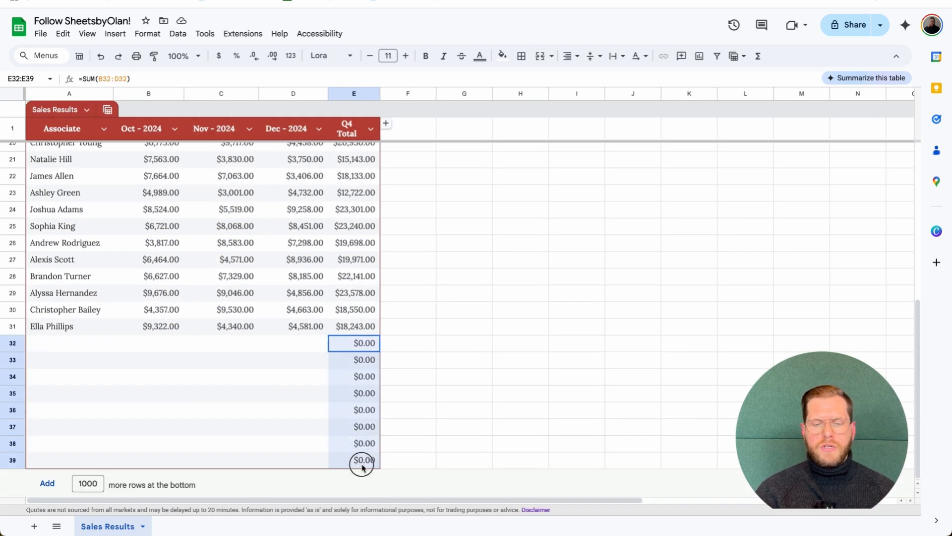
key("Delete")
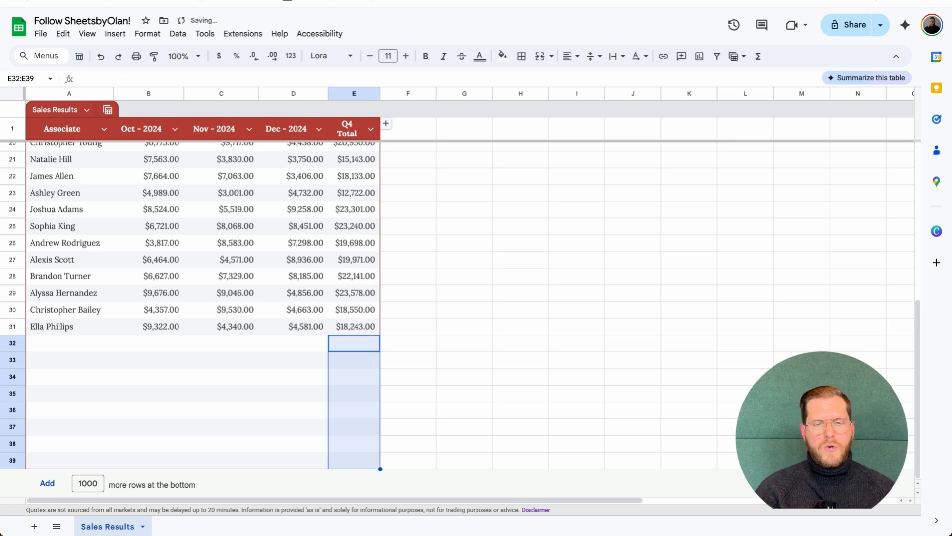
left_click(365, 277)
scroll(360, 233, "up", 6)
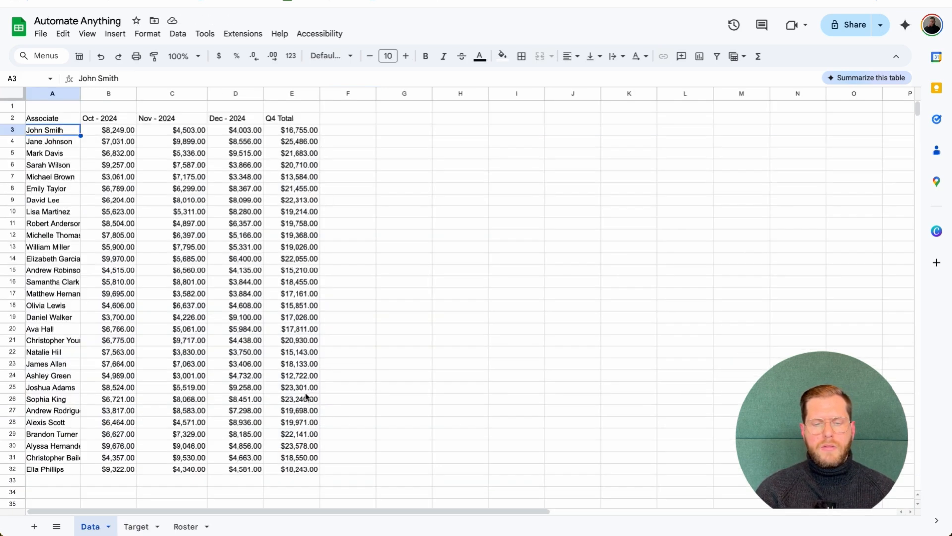
Change A2's import range from Sales Results!A:E to A2:E to skip the header row
left_click(299, 480)
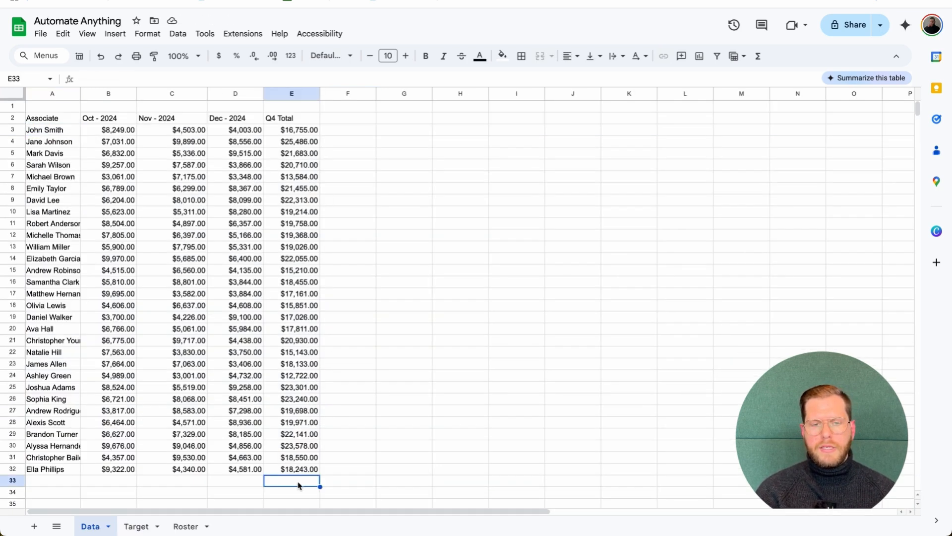
scroll(300, 485, "down", 2)
scroll(300, 485, "up", 2)
left_click(296, 469)
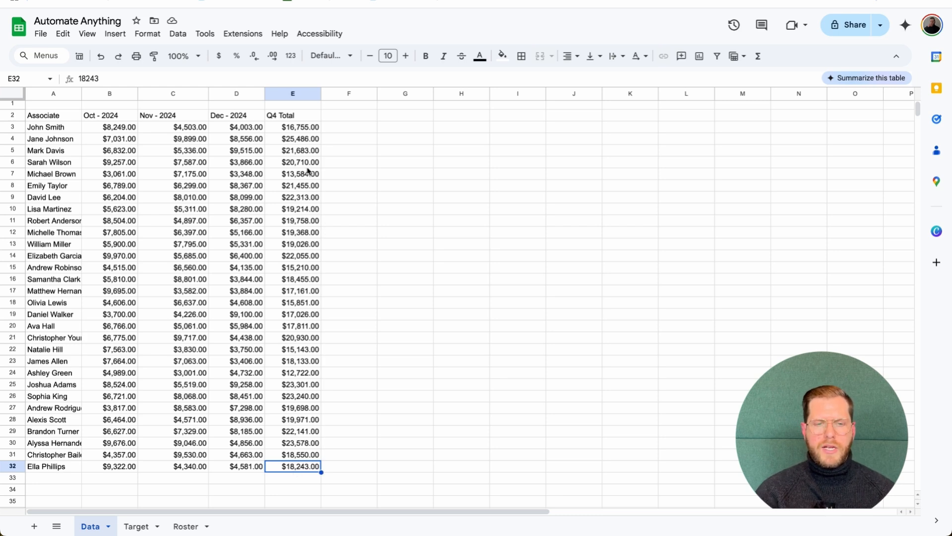
left_click(48, 120)
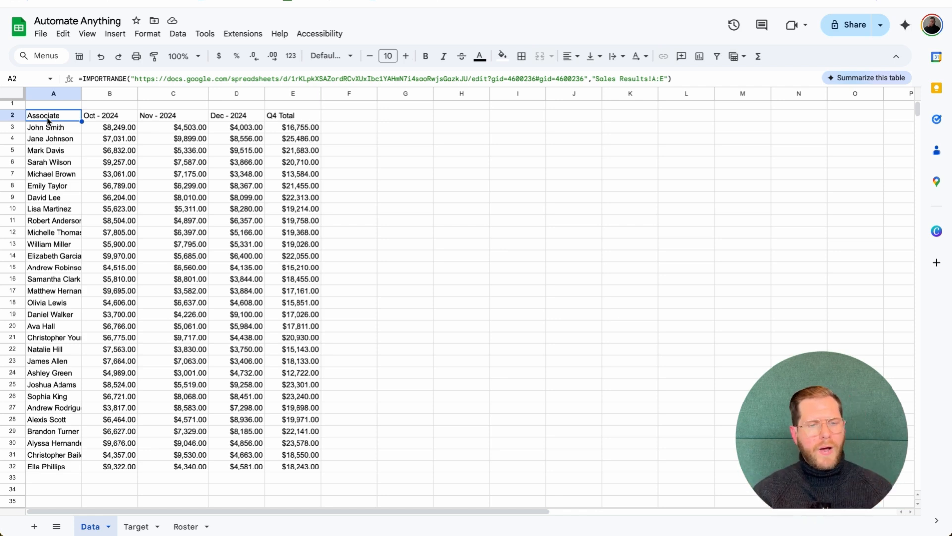
left_click(656, 80)
type("2")
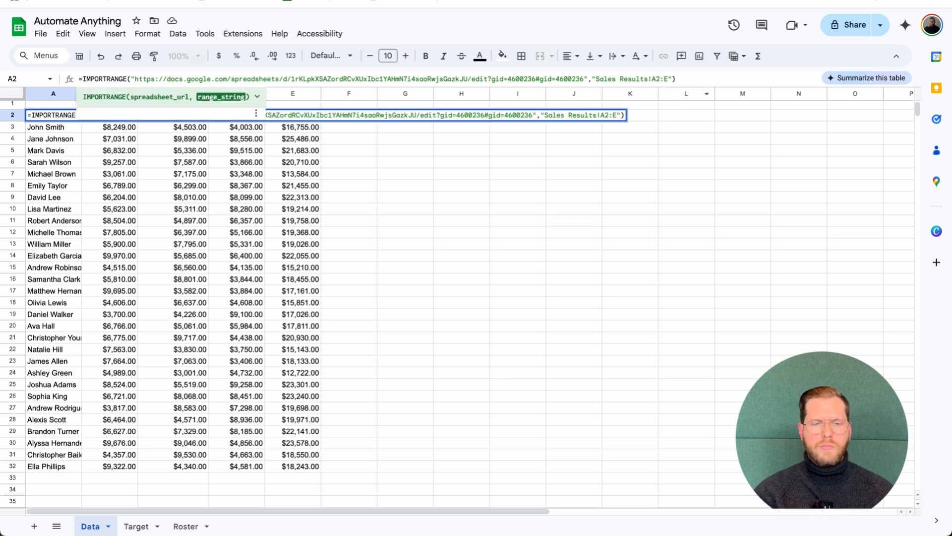
key("Return")
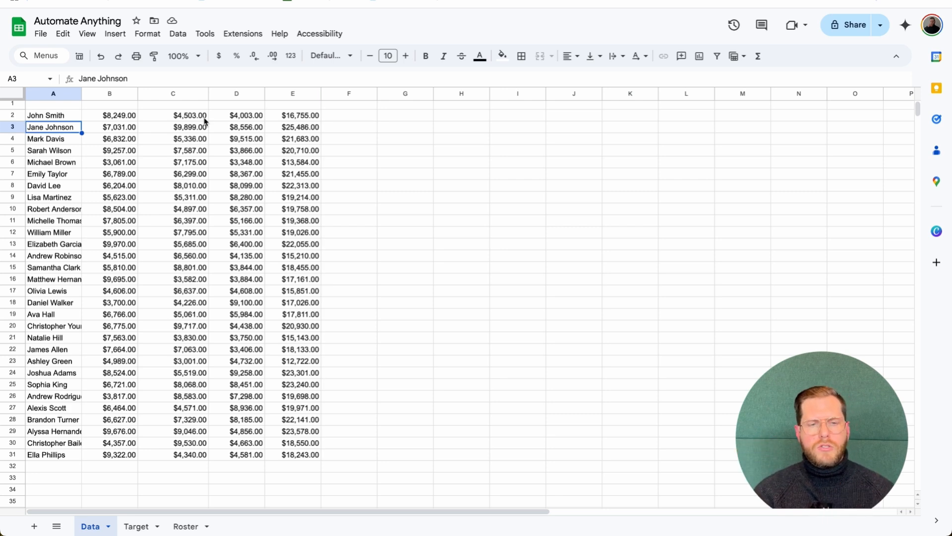
Reopen A2's formula with the cursor at its start, ready to add a wrapper
left_click(77, 119)
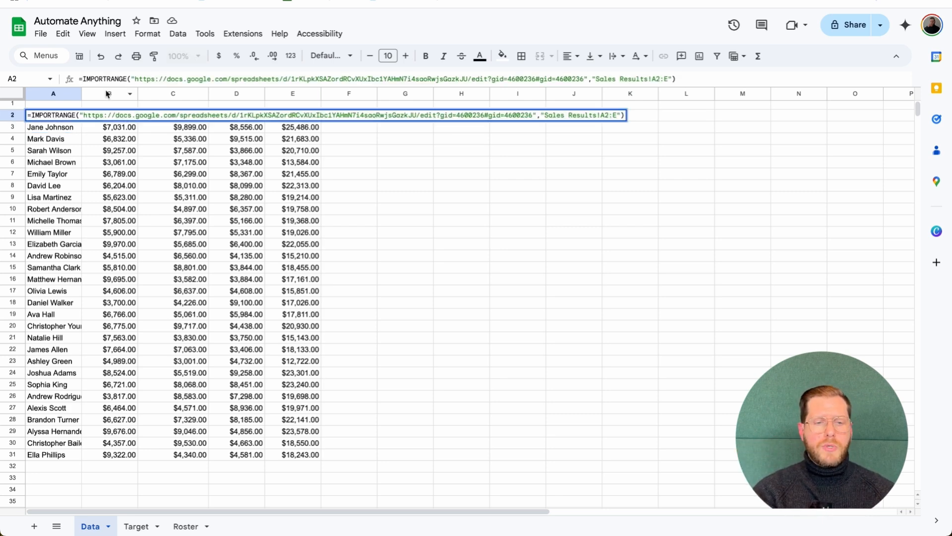
left_click(80, 79)
Wrap the import in QUERY with "SELECT Col1,Col5 WHERE Col1 IS NOT NULL"
type("QUERY")
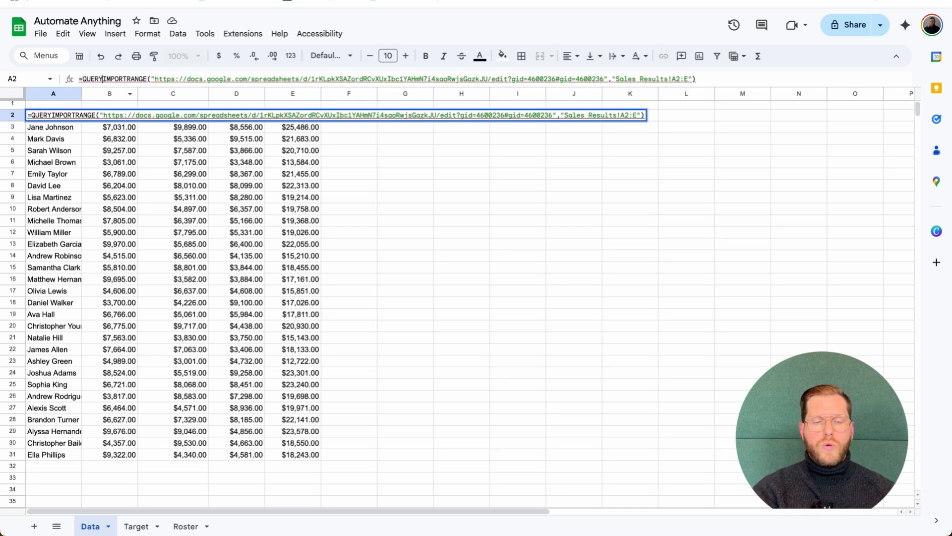
type("(")
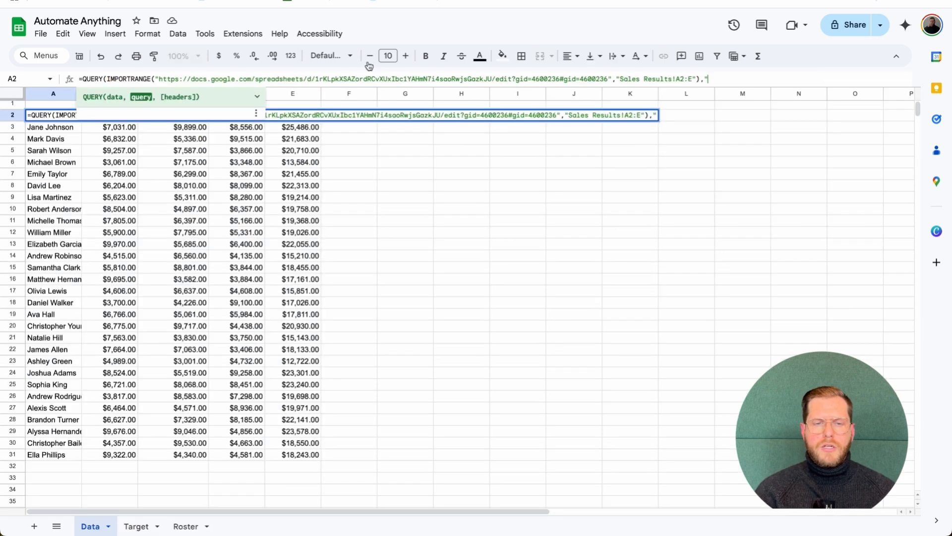
type("SEL")
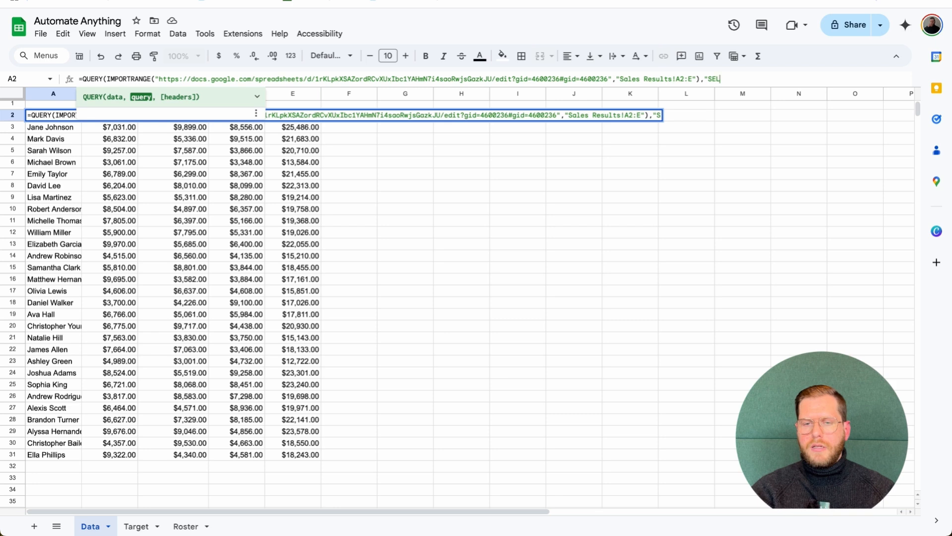
type("ECT C")
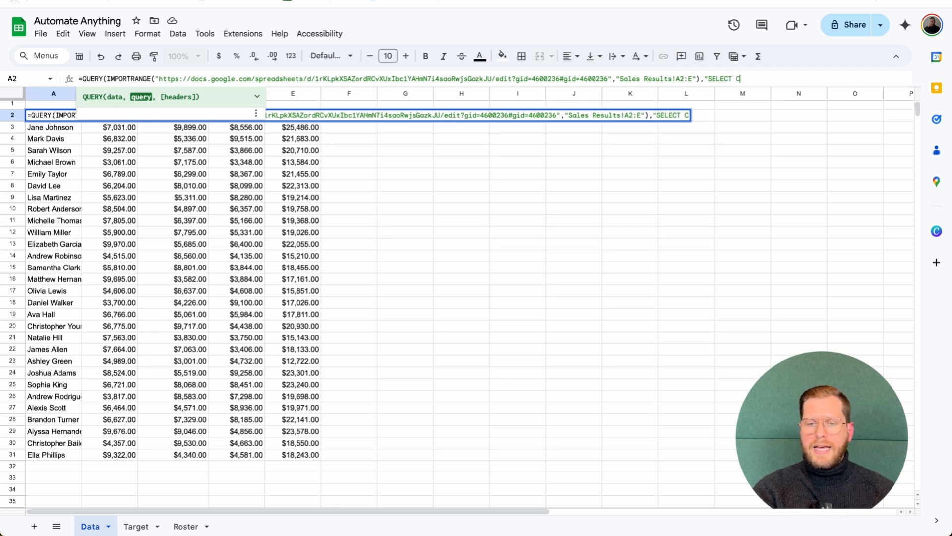
type("ol1")
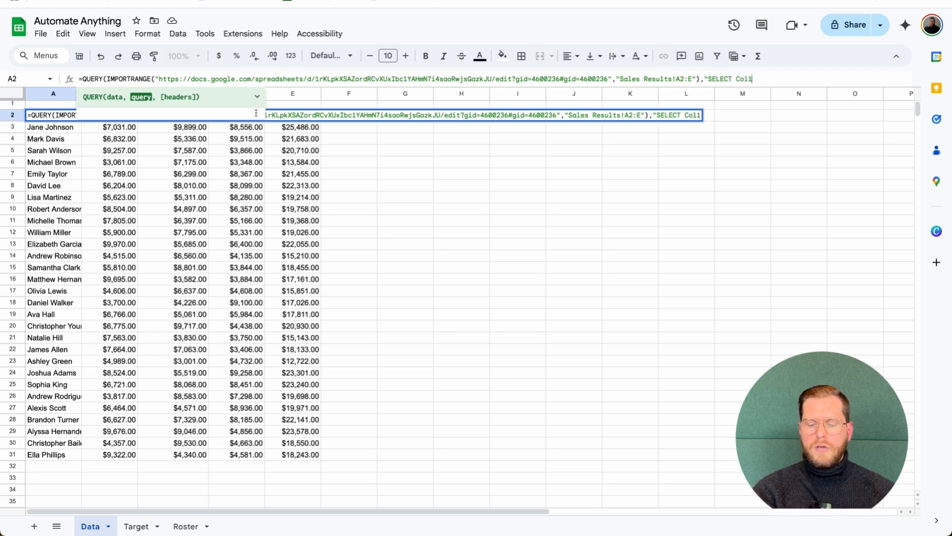
type(",Col")
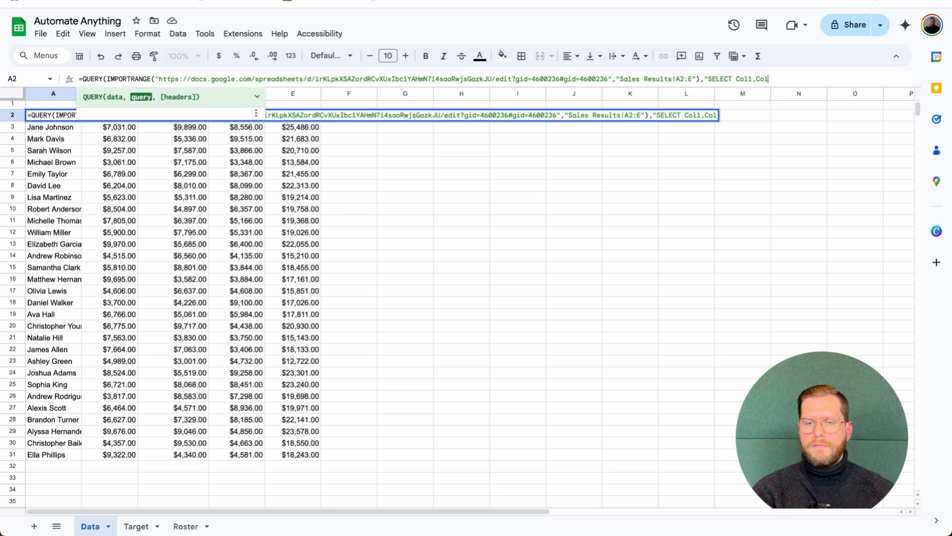
type("5 WHERE")
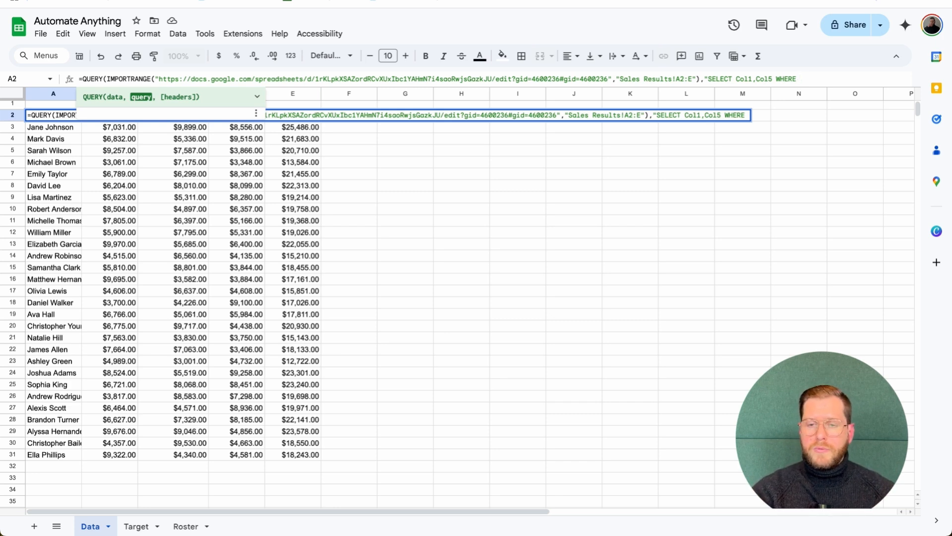
type("Col1 IS NO")
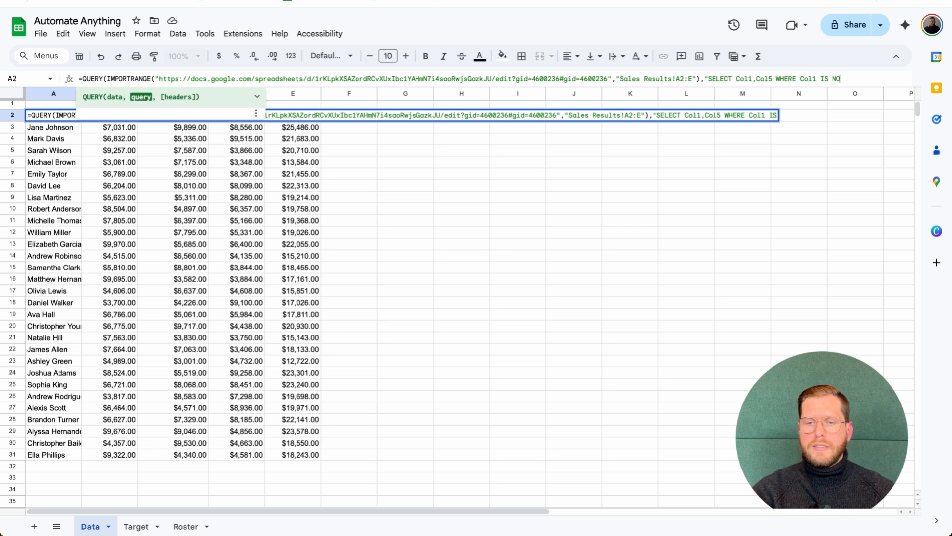
type("T NULL")
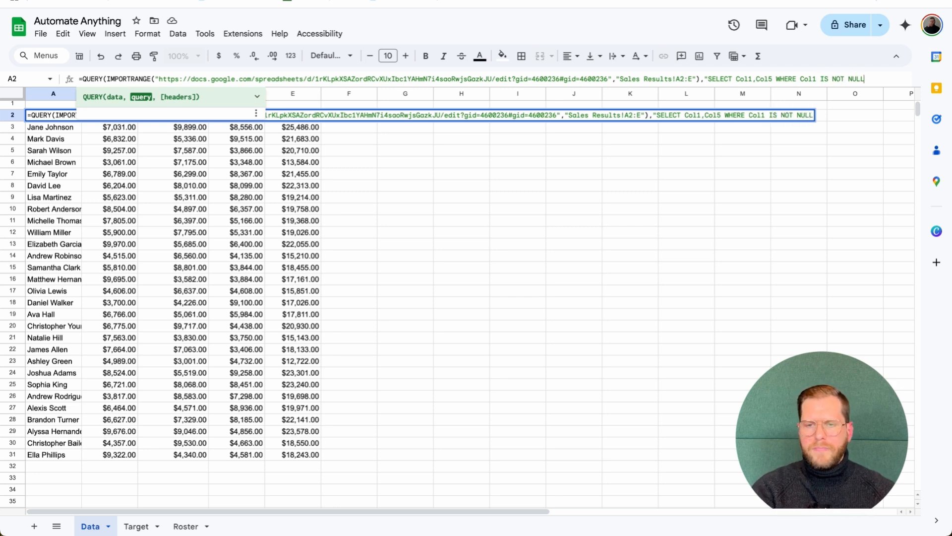
type("\")")
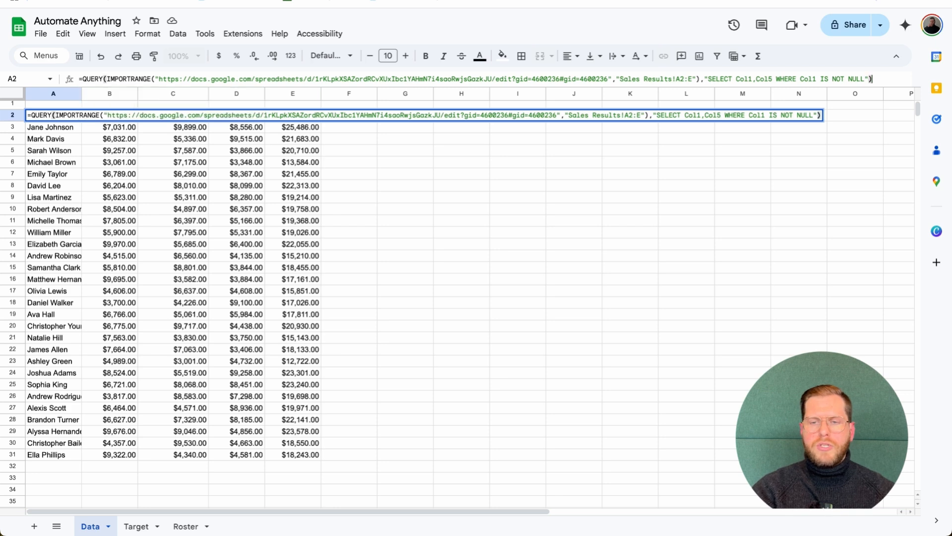
key("Return")
left_click(64, 119)
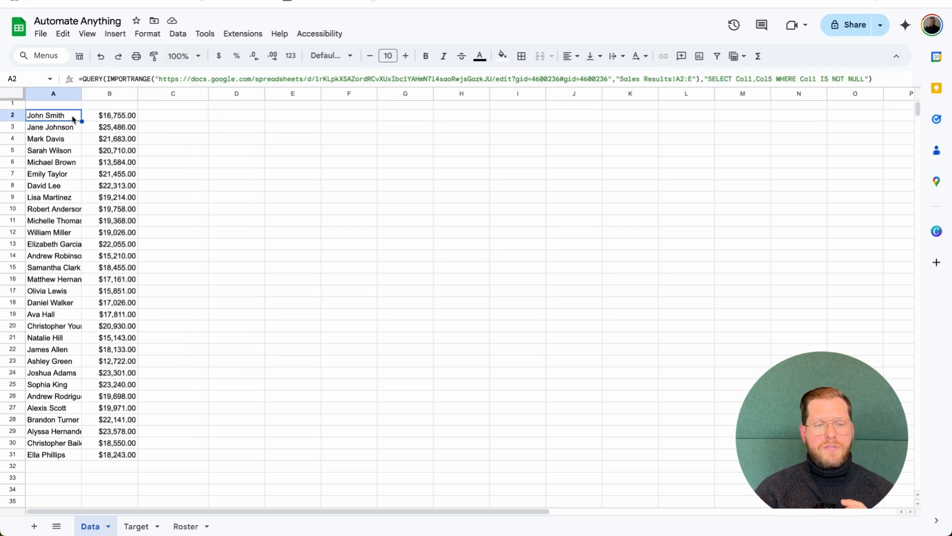
Set the first associate's December source sales to 7000, updating the Q4 total to $19,752.00
left_click(113, 117)
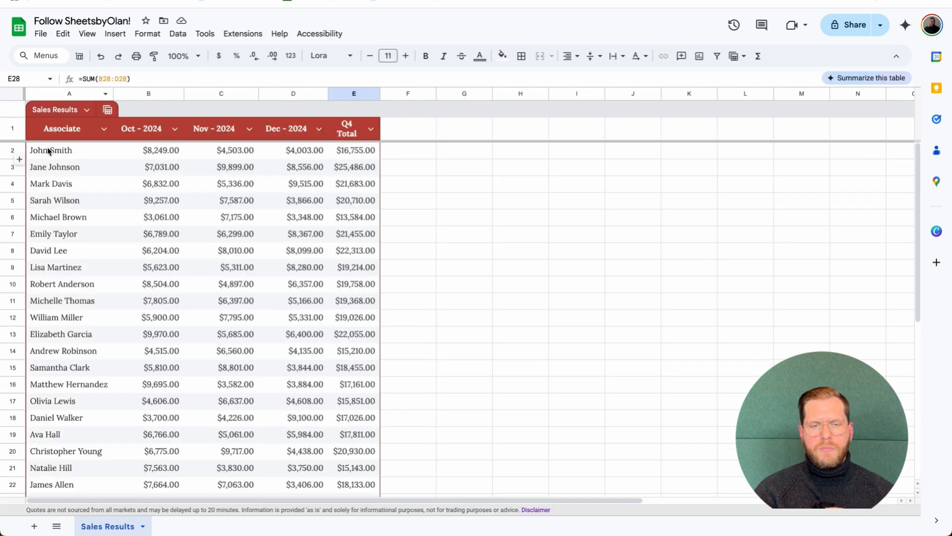
left_click(317, 155)
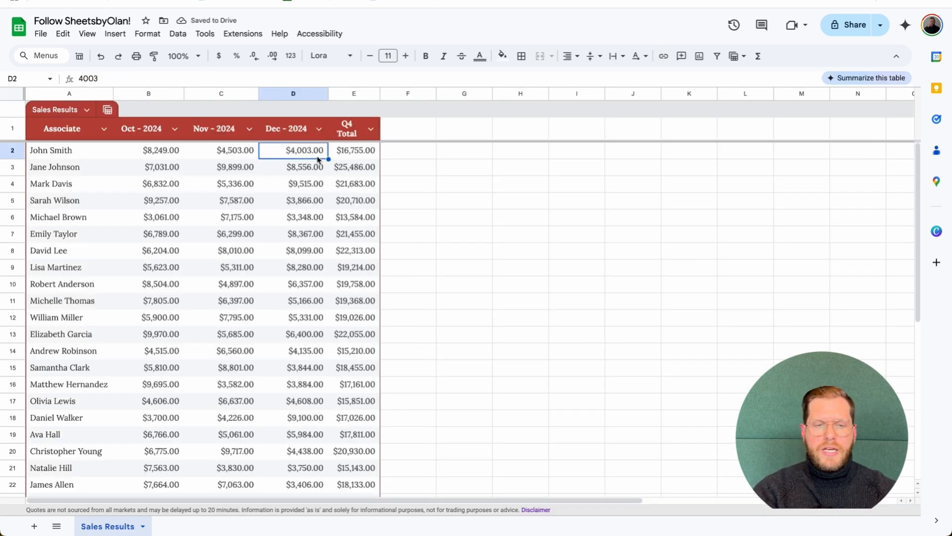
type("7000")
key("Return")
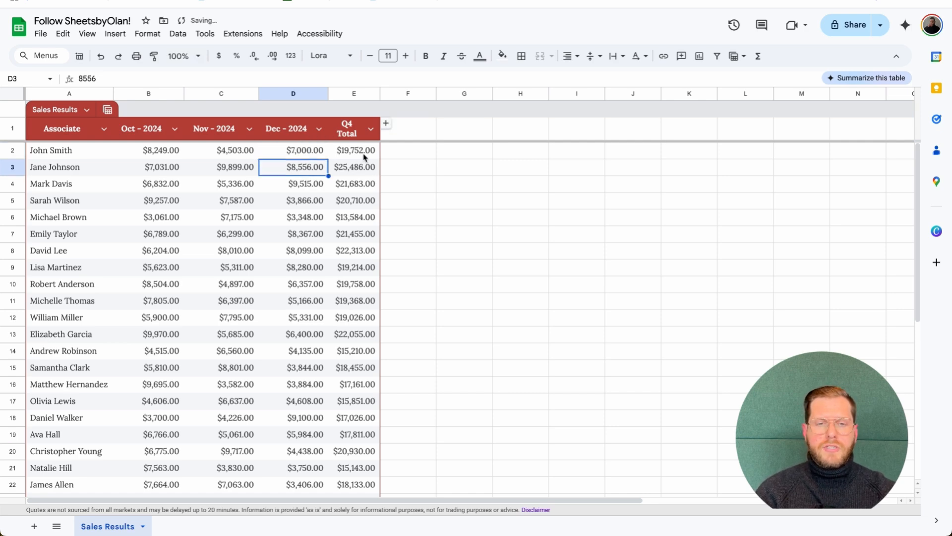
left_click(294, 1)
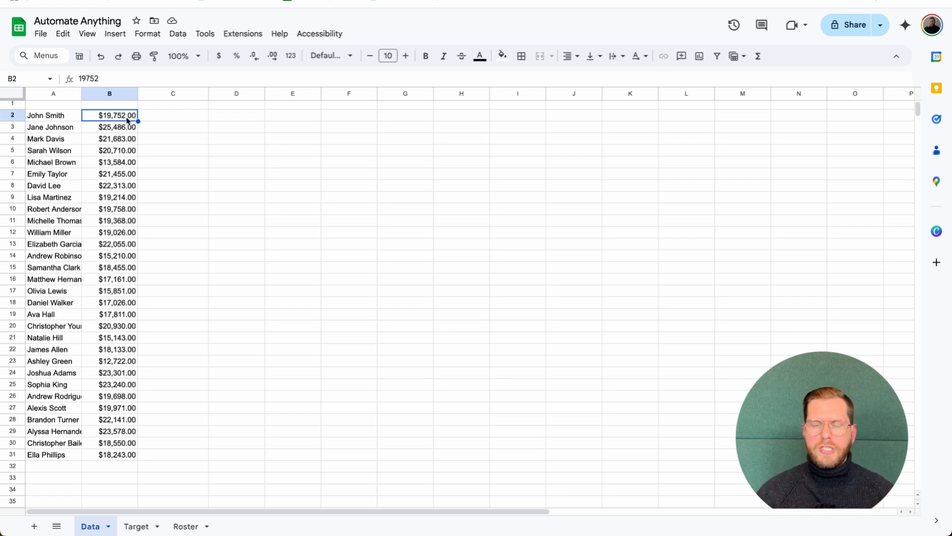
Enter headers Associate, Q4 total, % target attainment and Status across A1:D1
left_click(52, 115)
left_click(56, 103)
type("As")
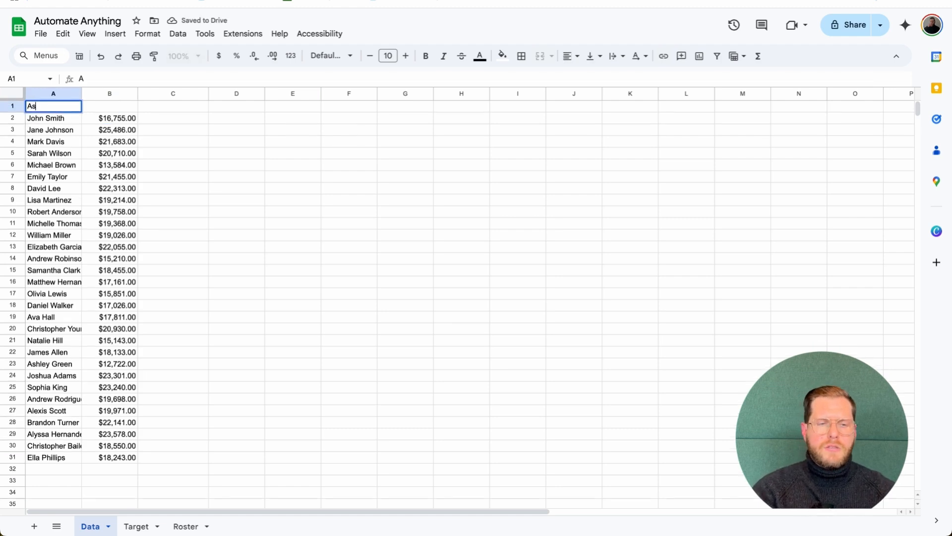
type("sociate")
key("Tab")
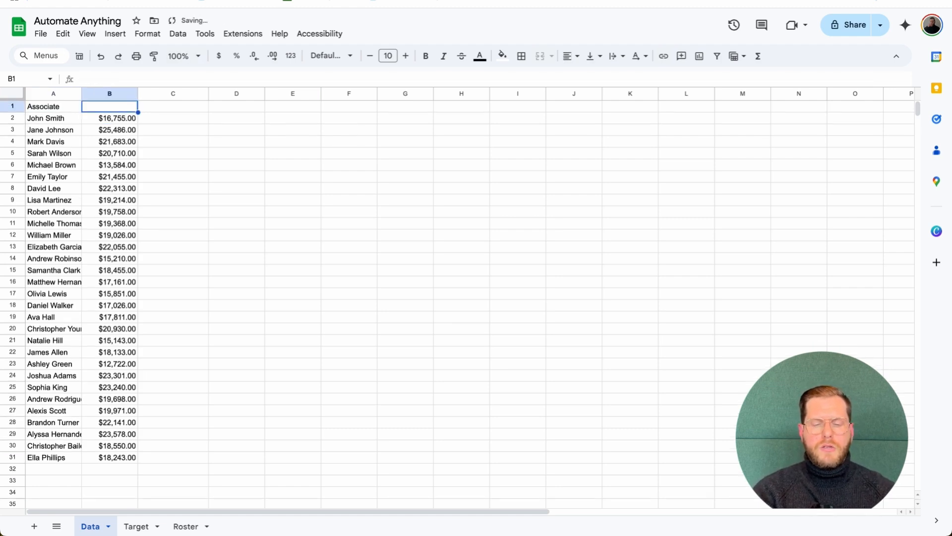
type("Q4 total")
key("Tab")
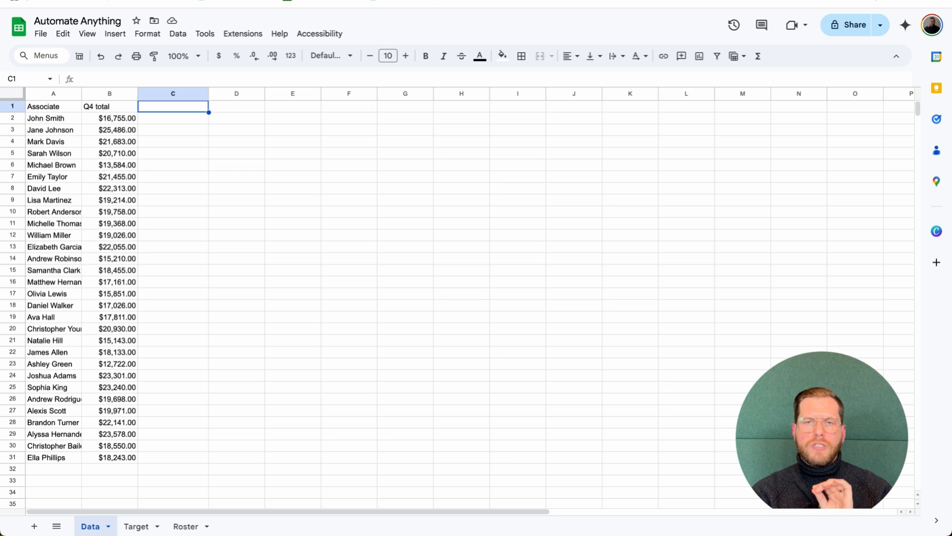
key("Return")
type("%")
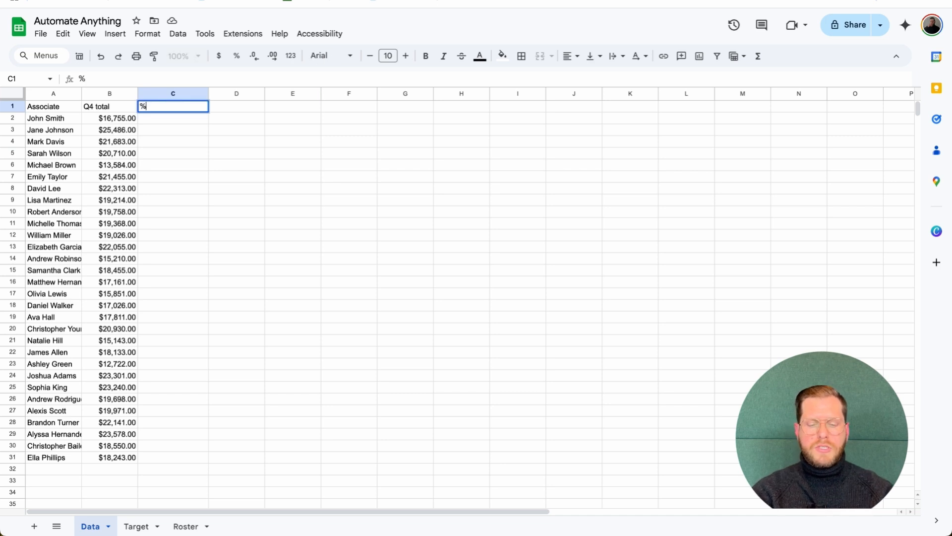
type(" target attainment")
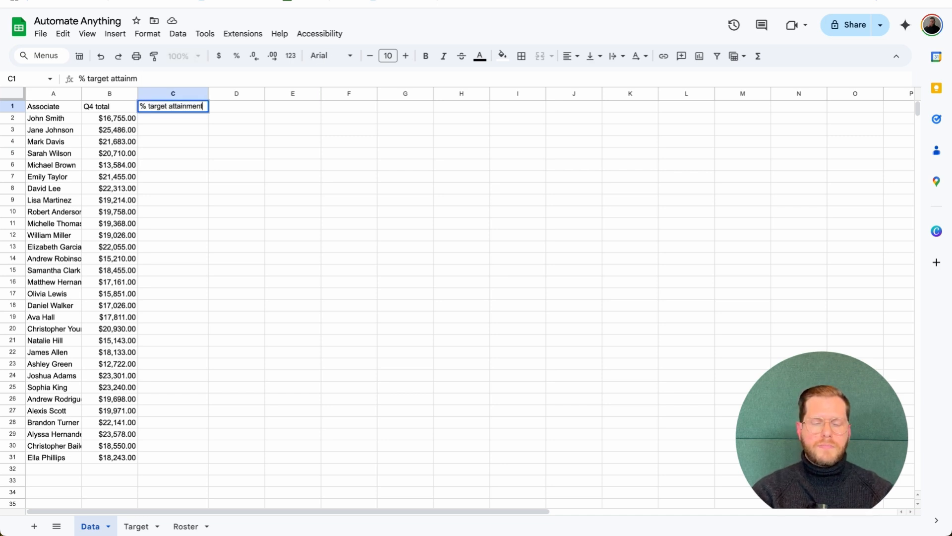
key("Tab")
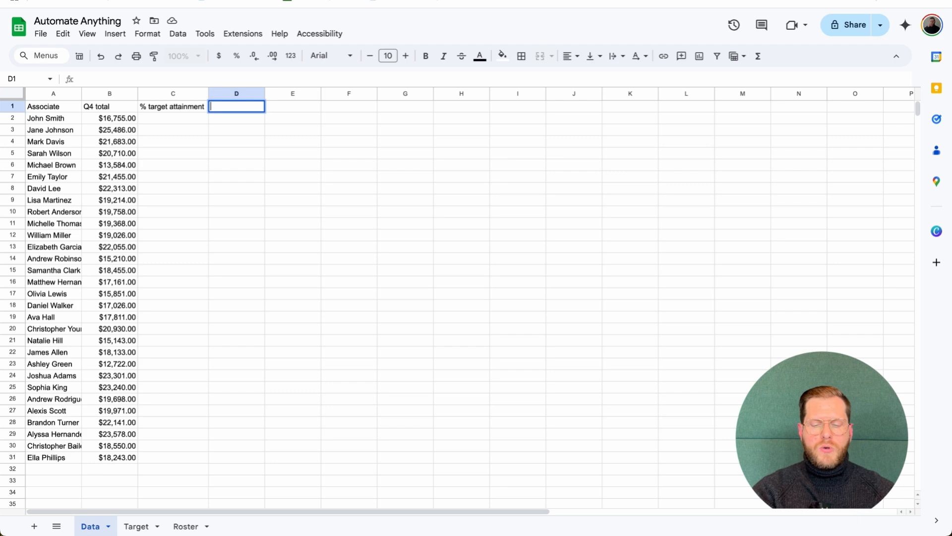
type("Status")
key("Return")
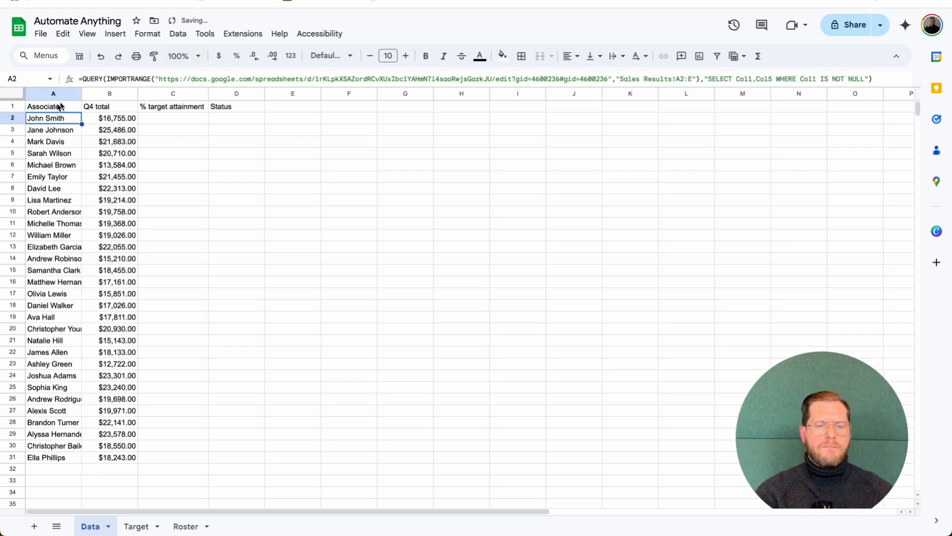
left_click_drag(54, 93, 251, 99)
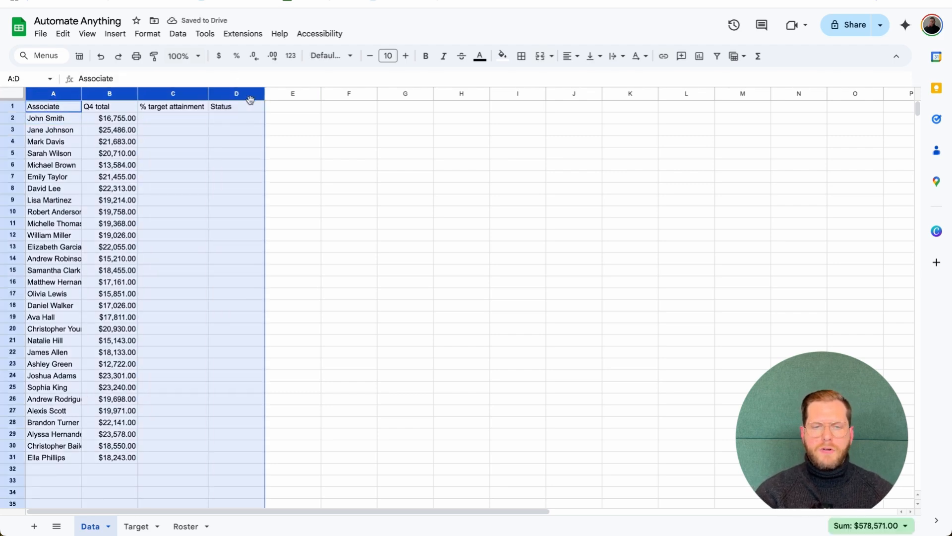
Convert columns A–D into a table named Performance
left_click(147, 33)
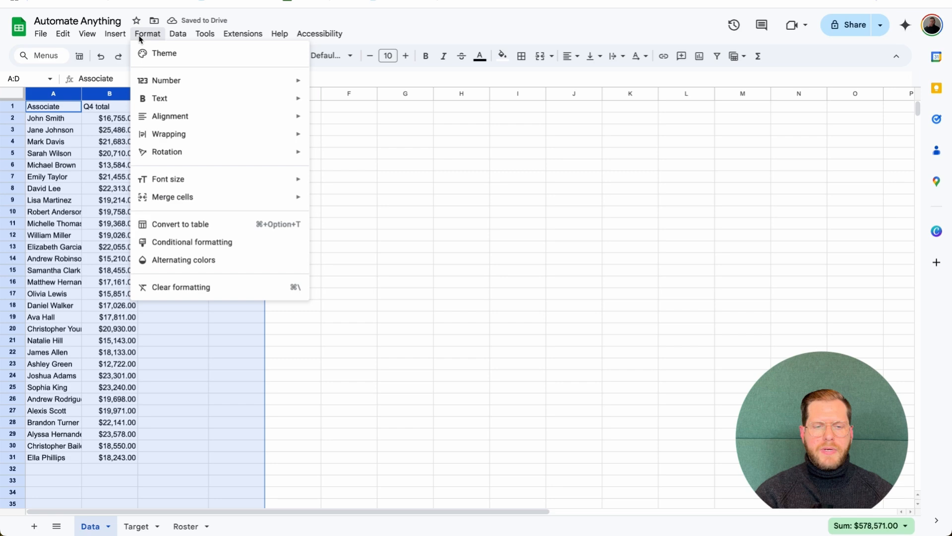
left_click(187, 224)
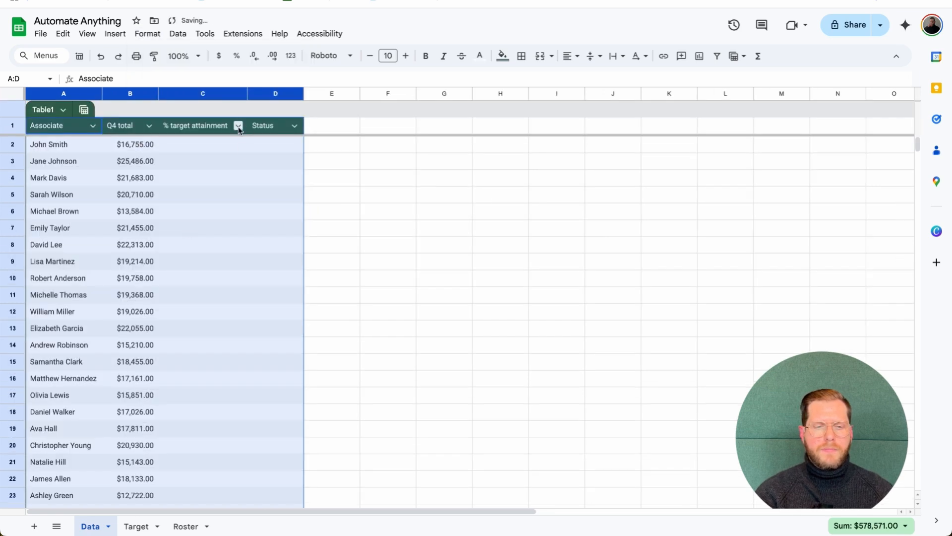
double_click(45, 110)
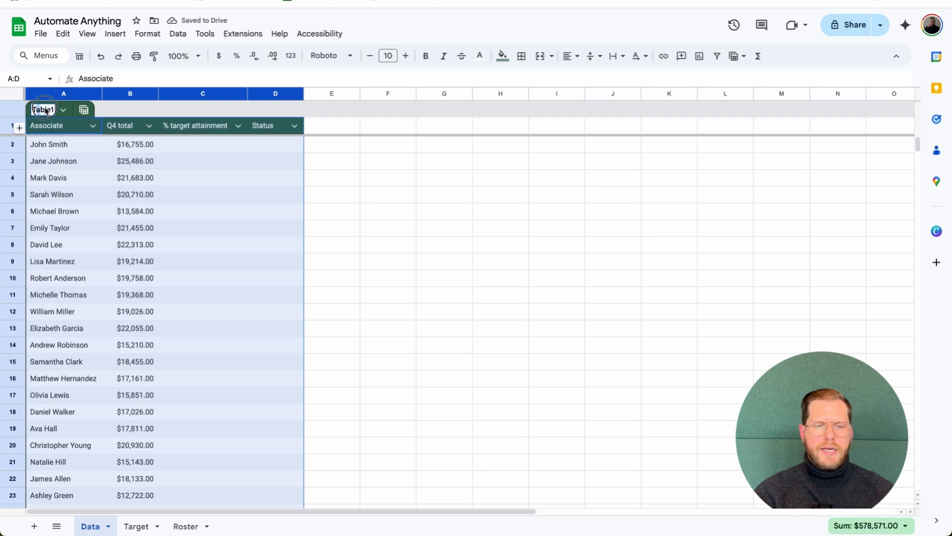
type("Terformance")
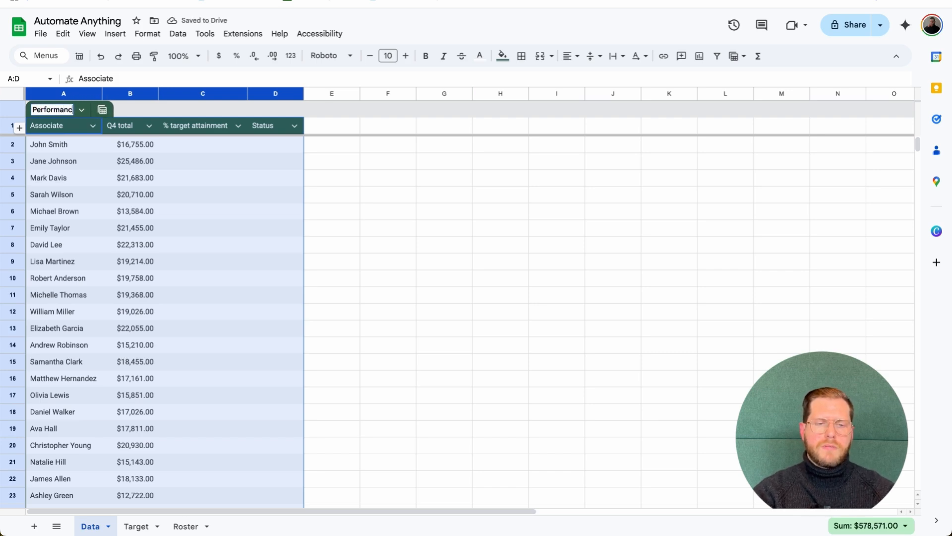
key("Return")
left_click(132, 143)
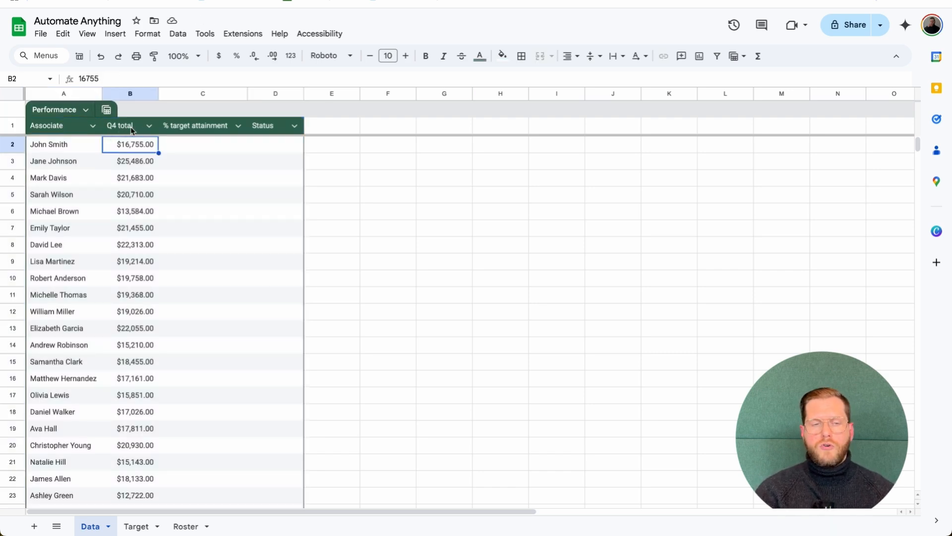
Set column types: Q4 total as Currency, % target attainment as Percent, Status as Text
left_click(149, 126)
mouse_move(234, 149)
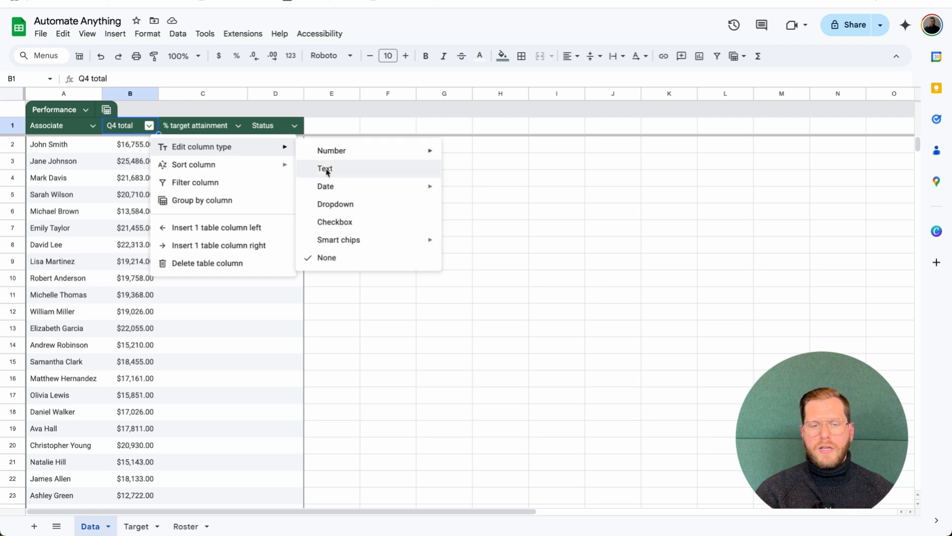
mouse_move(438, 156)
left_click(483, 189)
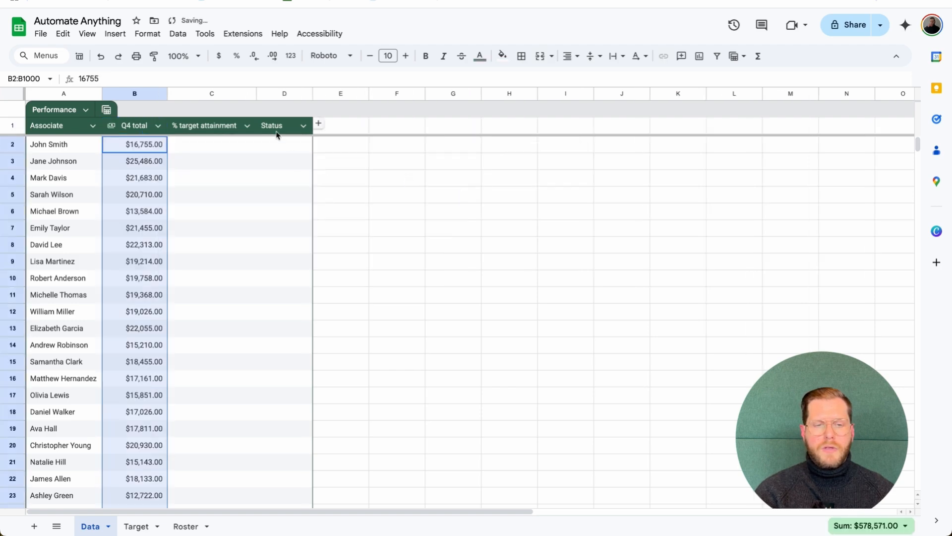
left_click(248, 126)
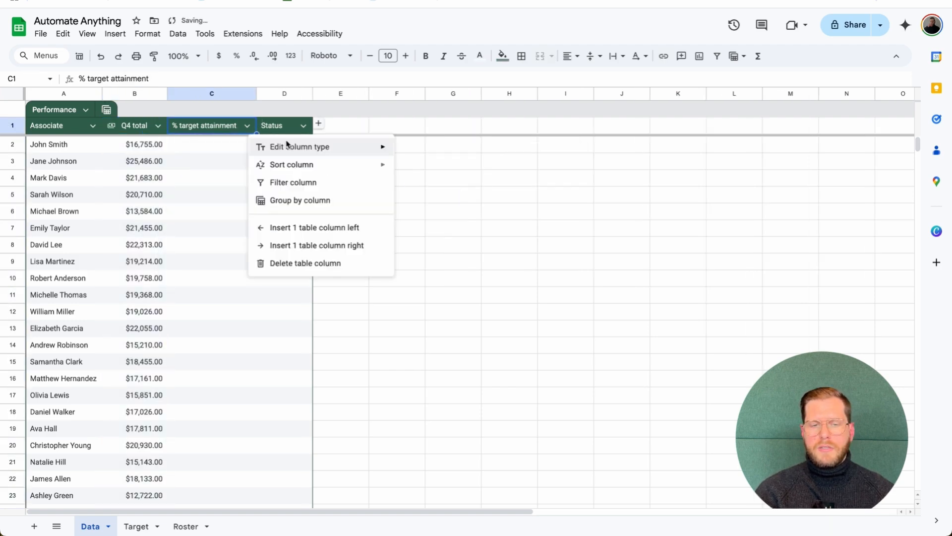
mouse_move(287, 146)
mouse_move(446, 160)
left_click(574, 172)
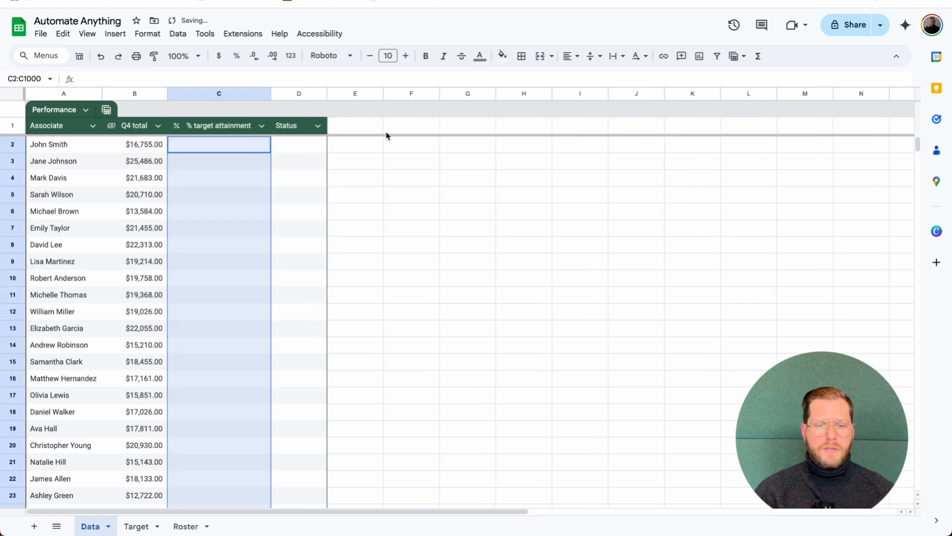
left_click(317, 126)
mouse_move(350, 156)
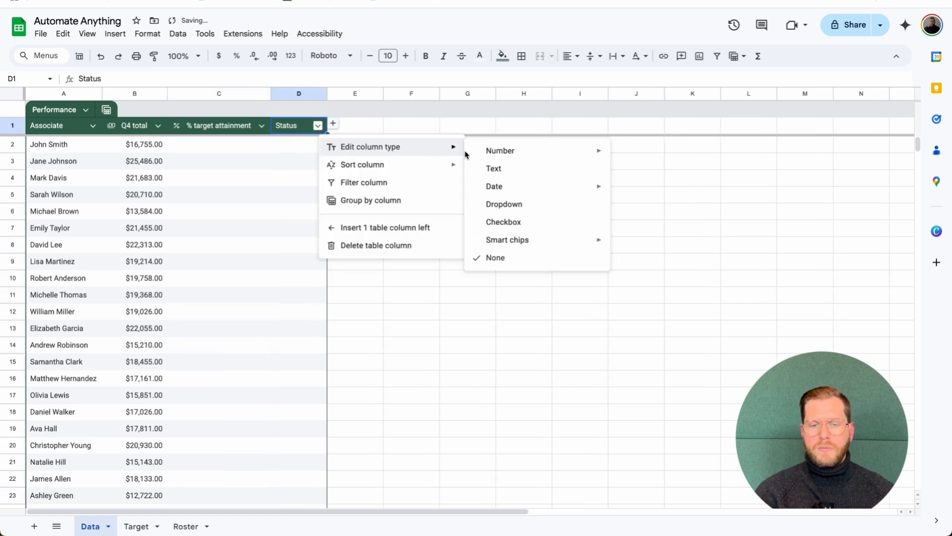
left_click(491, 170)
left_click(222, 150)
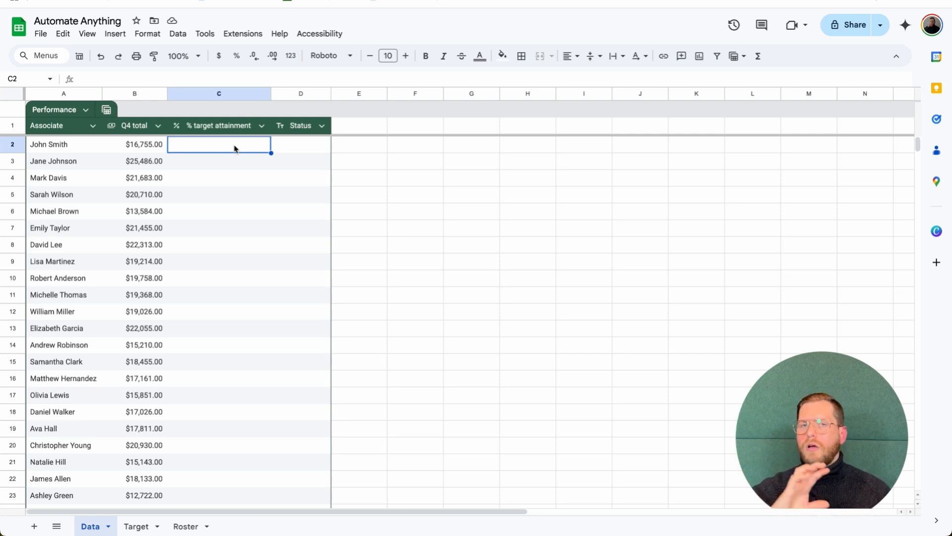
Start C2's formula as =B2/XLOOKUP(A2, and bring up the Target sheet
key("Return")
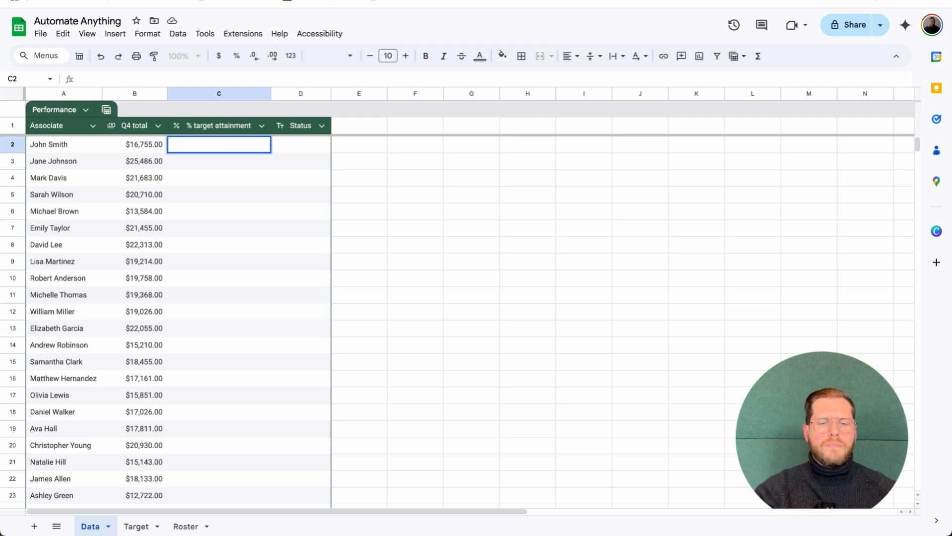
type("=")
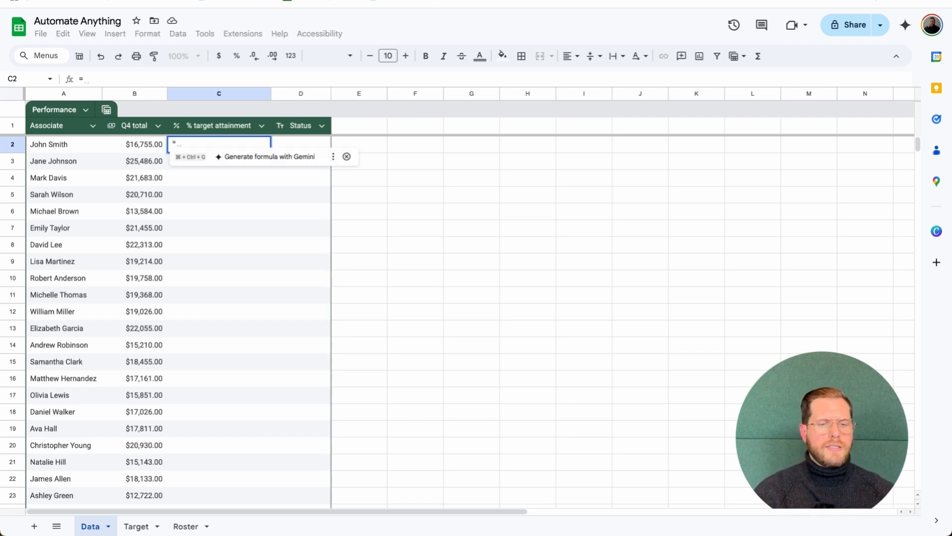
left_click(139, 151)
type("/")
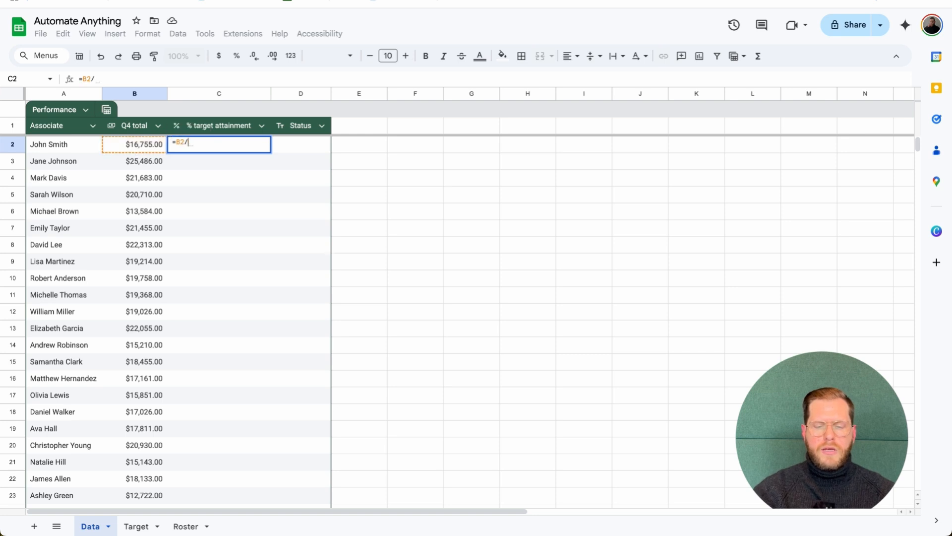
type("xlookup")
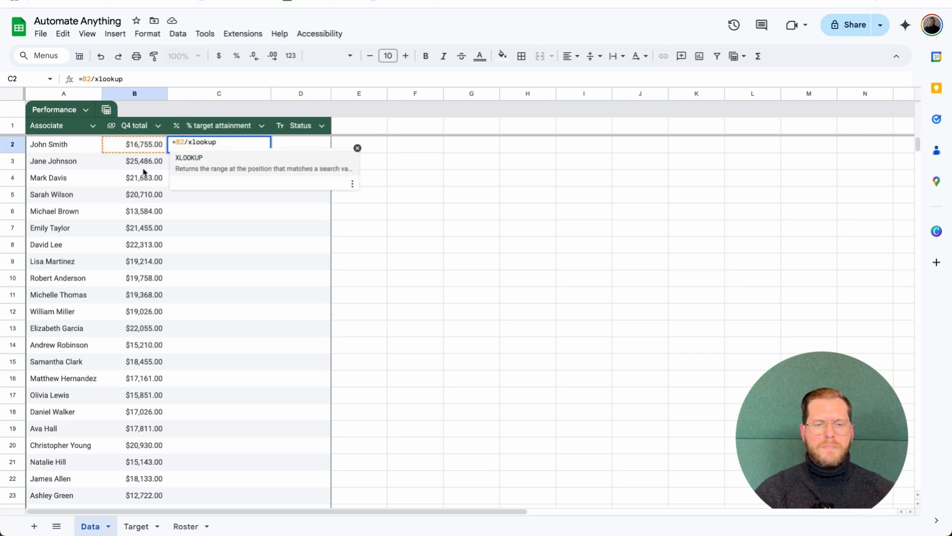
key("Tab")
left_click(69, 146)
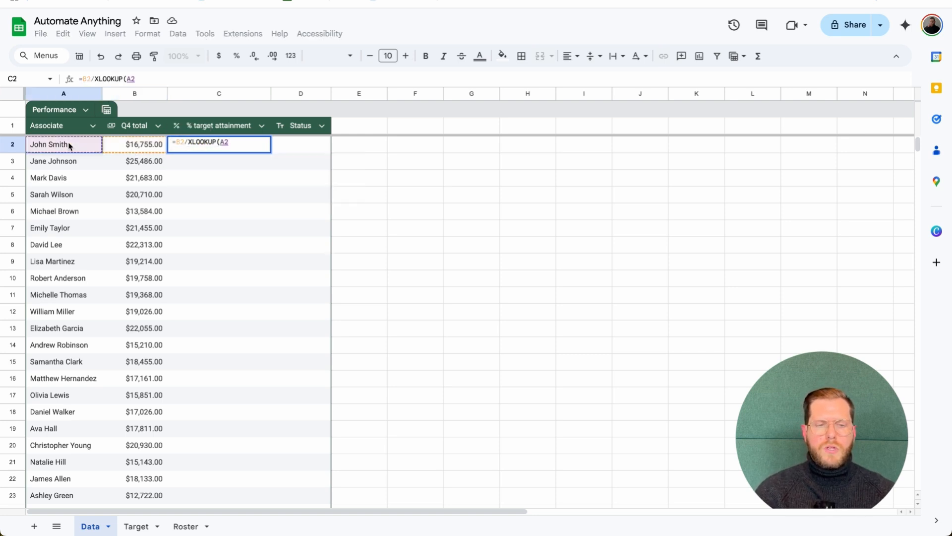
type(",")
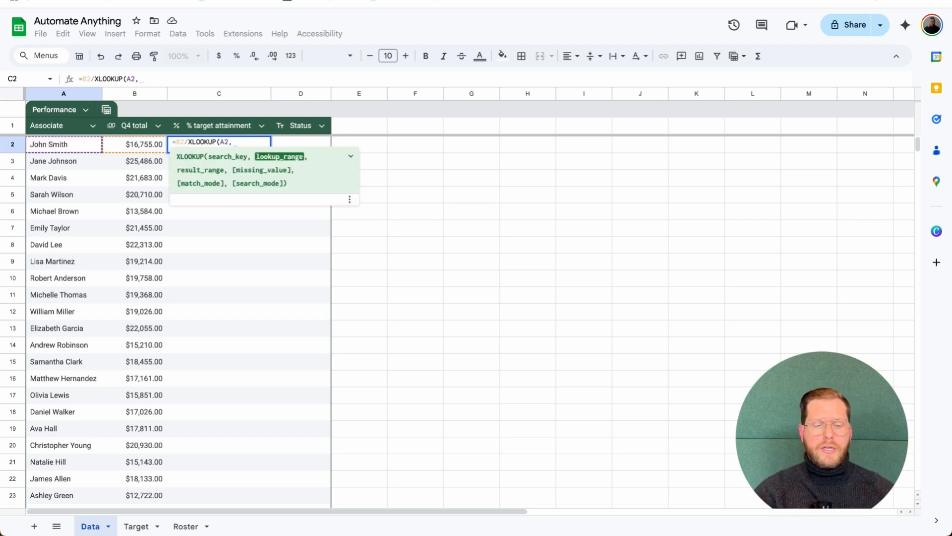
left_click(143, 527)
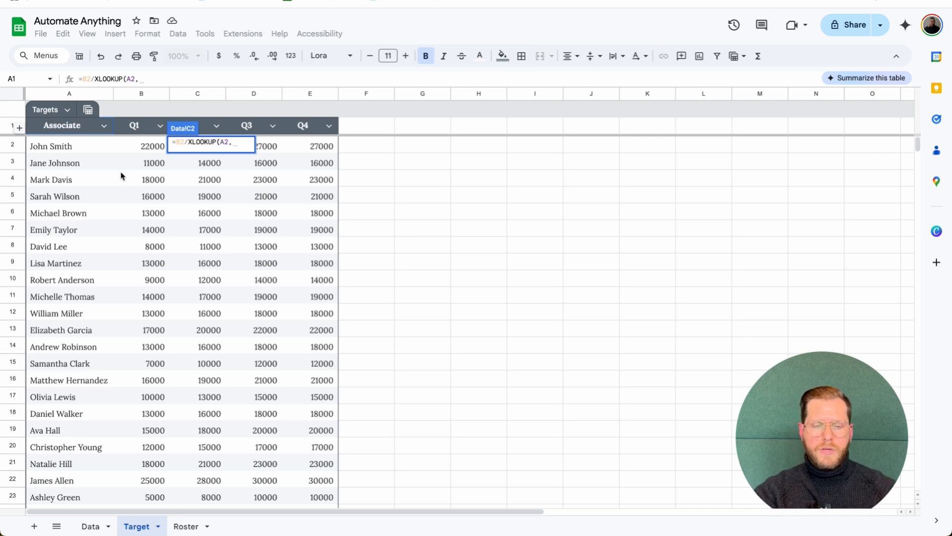
Finish C2 as =B2/XLOOKUP(A2,Targets[Associate],Targets[Q4],), returning 62.05555556%
type("ass")
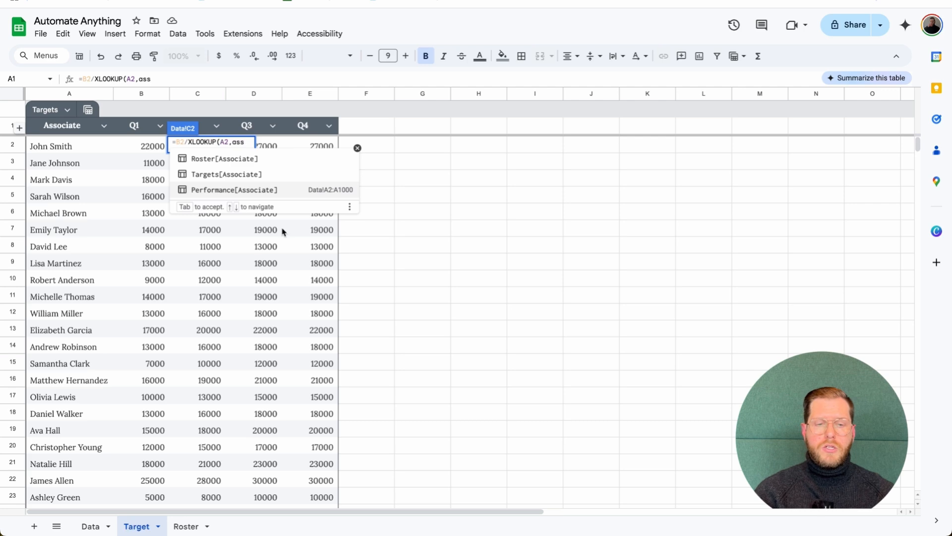
left_click(269, 175)
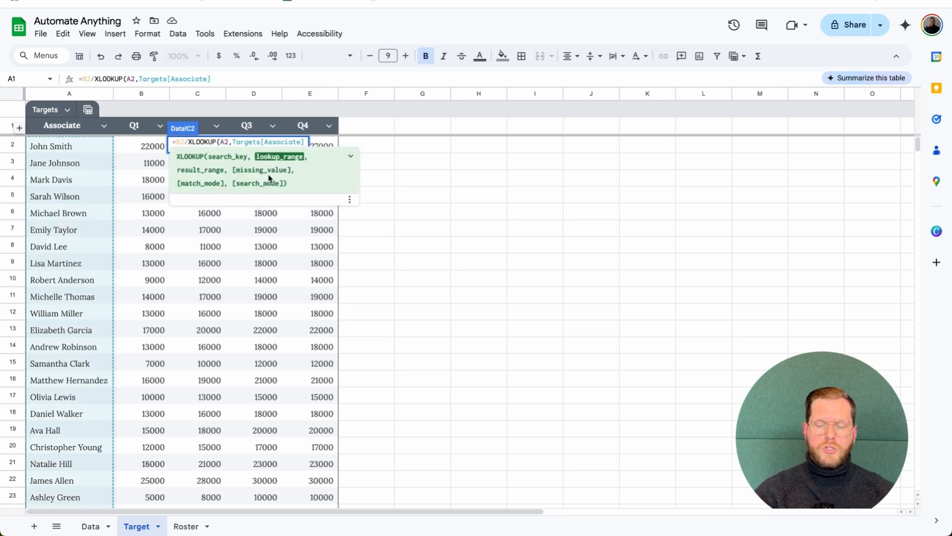
type(",q")
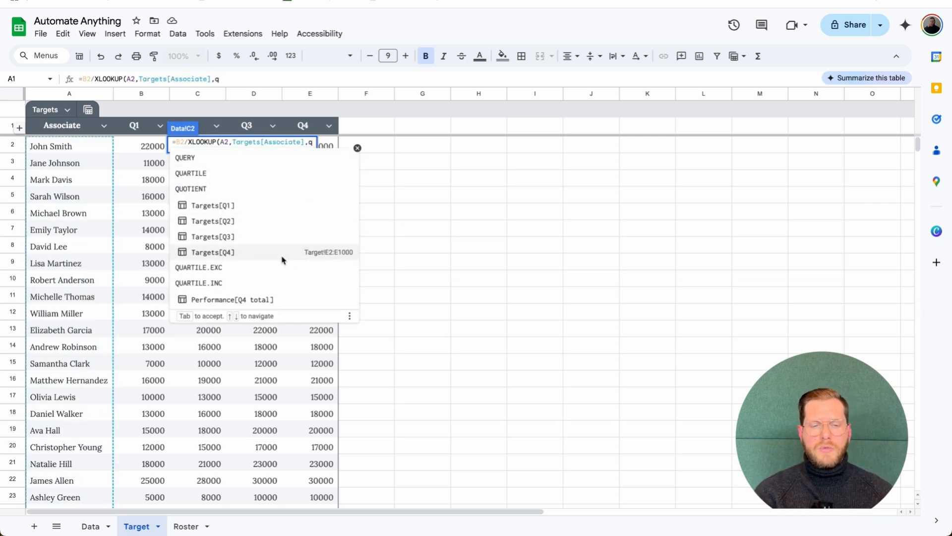
left_click(234, 258)
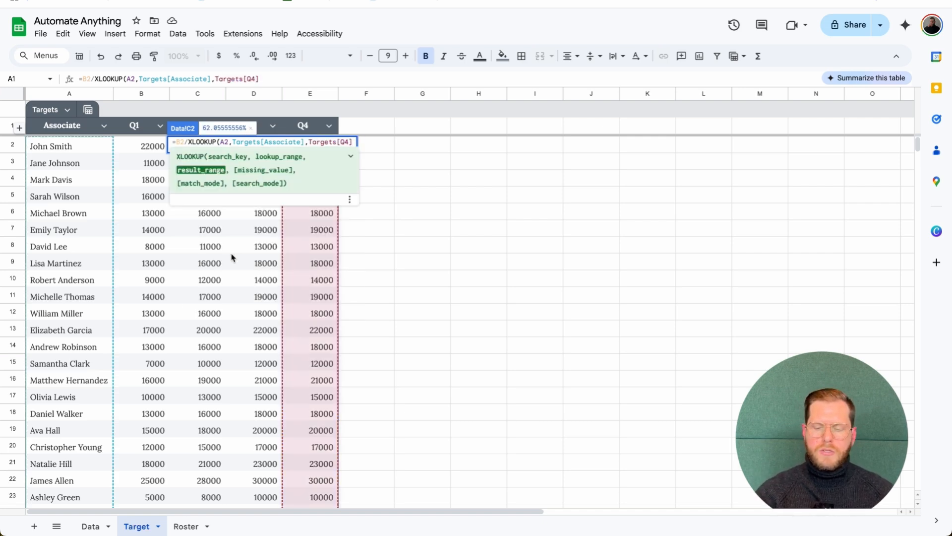
type(",")
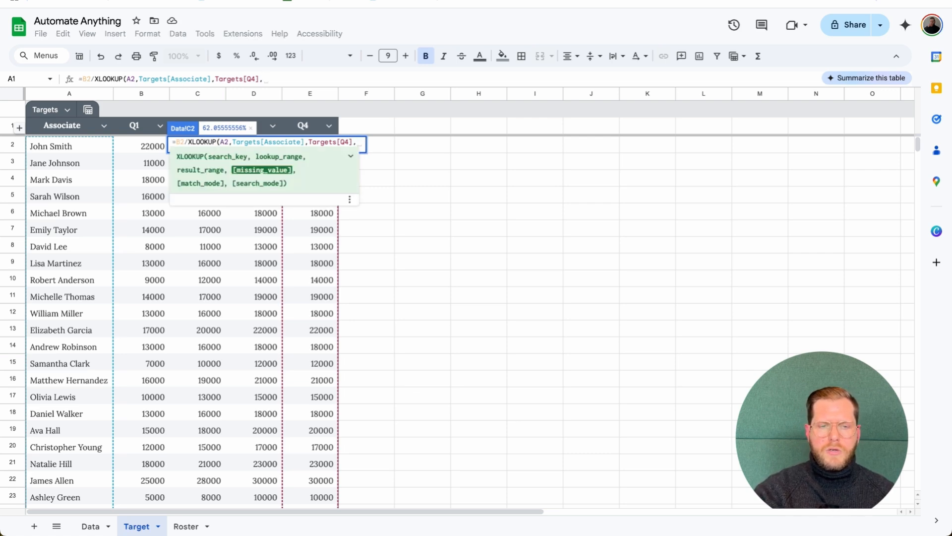
type(")")
key("Return")
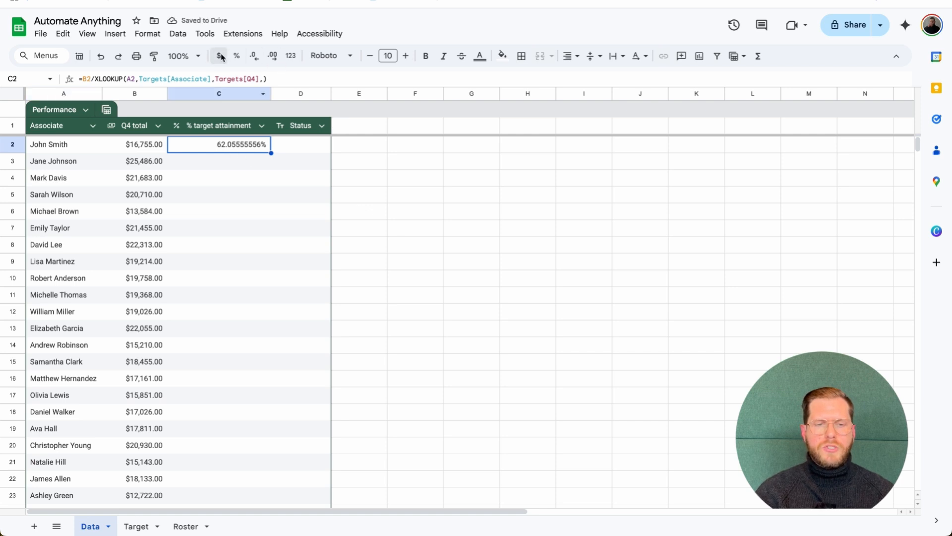
Reduce the decimal places of C2's attainment until it shows 62%
left_click(252, 57)
left_click(250, 57)
left_click(250, 57)
left_click(250, 57)
left_click(250, 57)
left_click(250, 57)
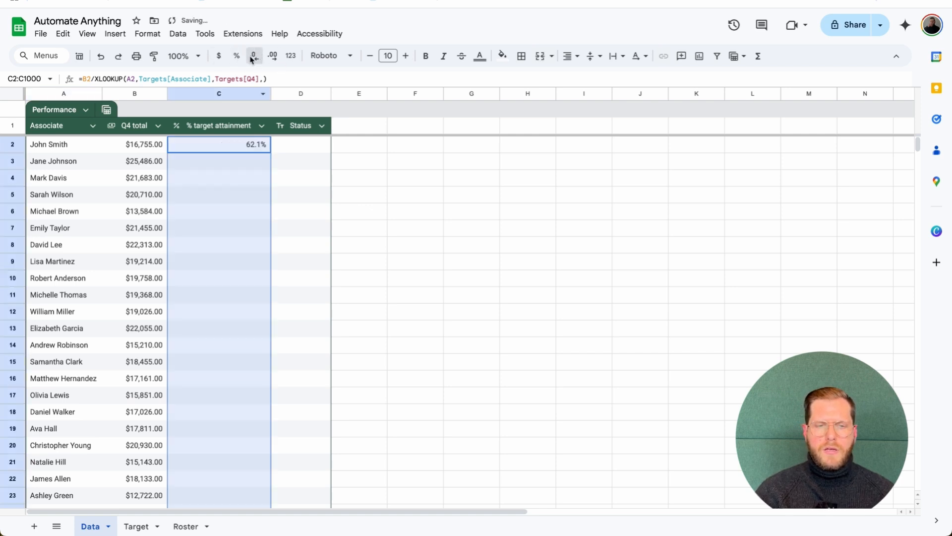
left_click(250, 57)
left_click(264, 150)
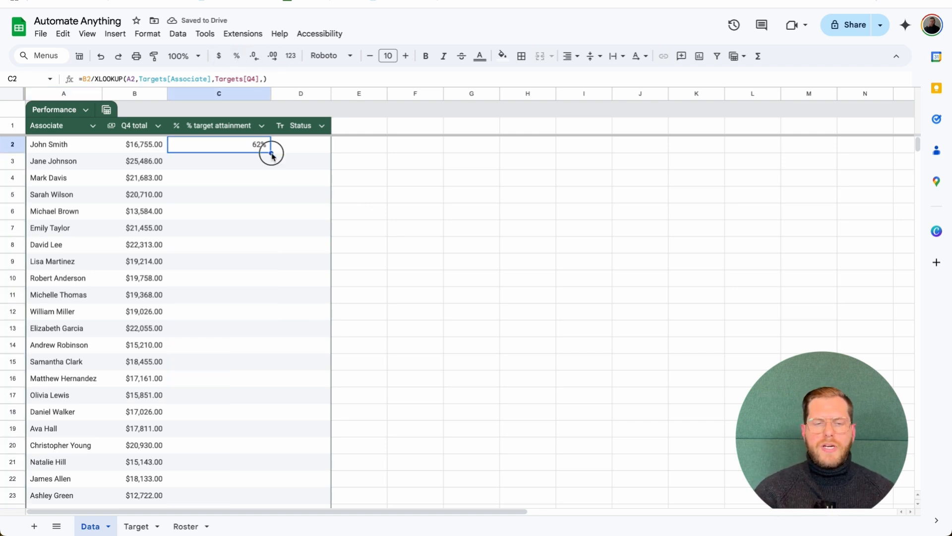
Fill C2's formula down to row 10, then clear C3:C10 again
left_click_drag(270, 153, 266, 279)
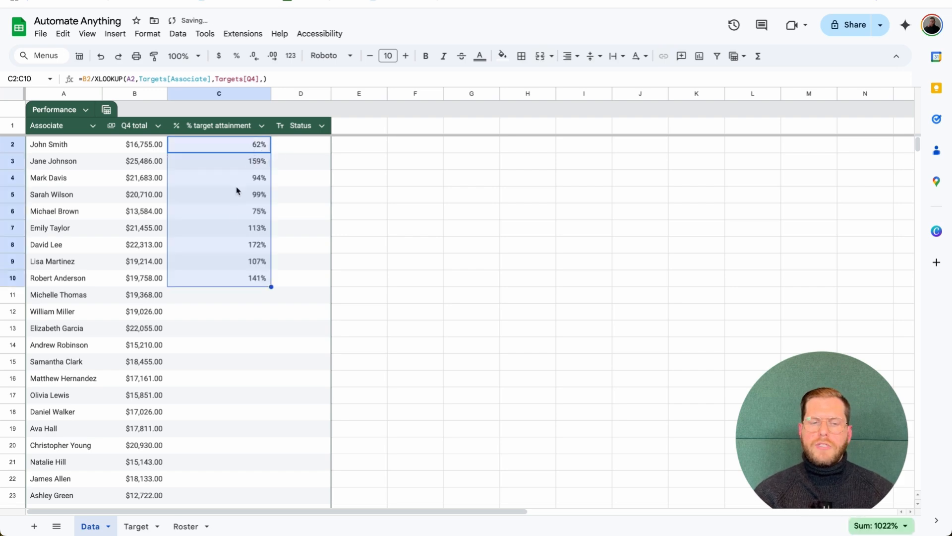
left_click(240, 278)
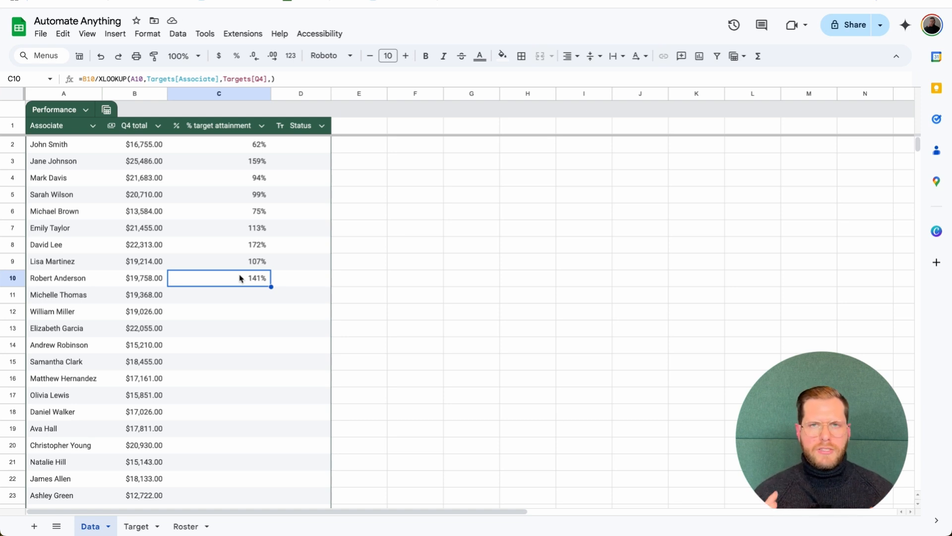
left_click_drag(251, 161, 240, 278)
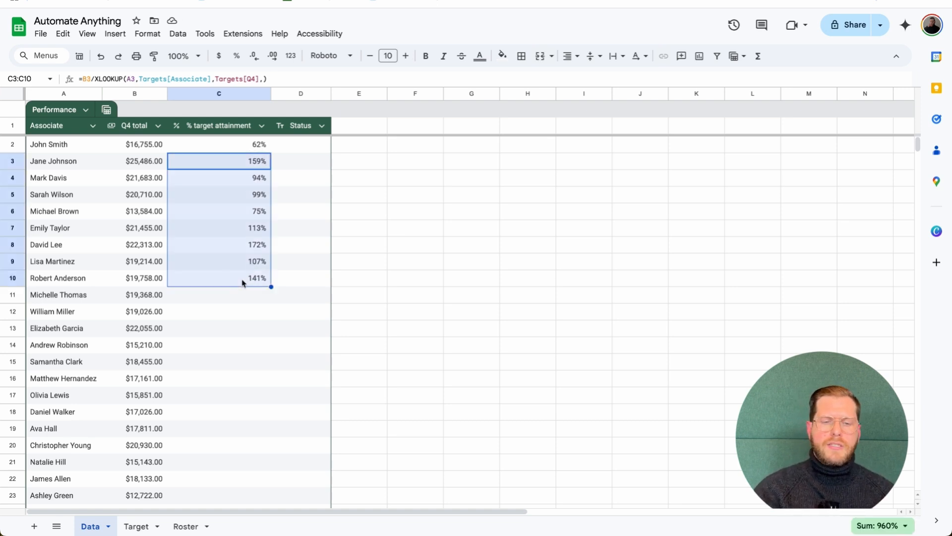
key("Delete")
left_click(242, 145)
left_click(84, 81)
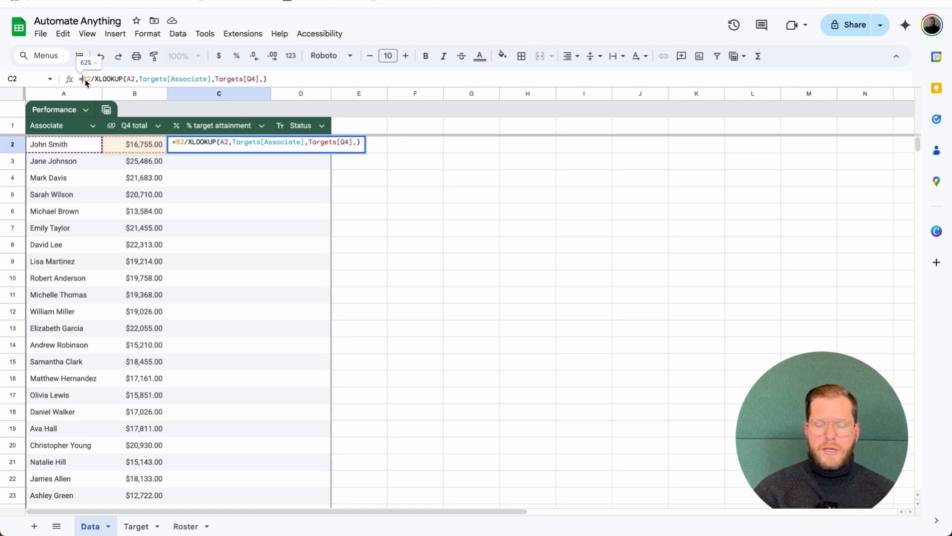
Wrap C2's attainment formula in ArrayFormula, extending B2 to B2:B and A2 to A2:A
key("ctrl+shift+Return")
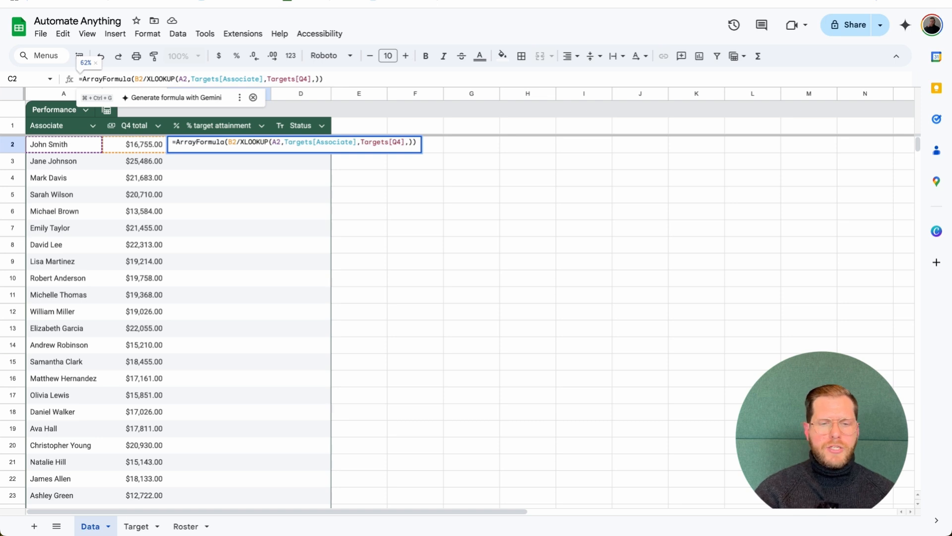
key("Return")
left_click(251, 143)
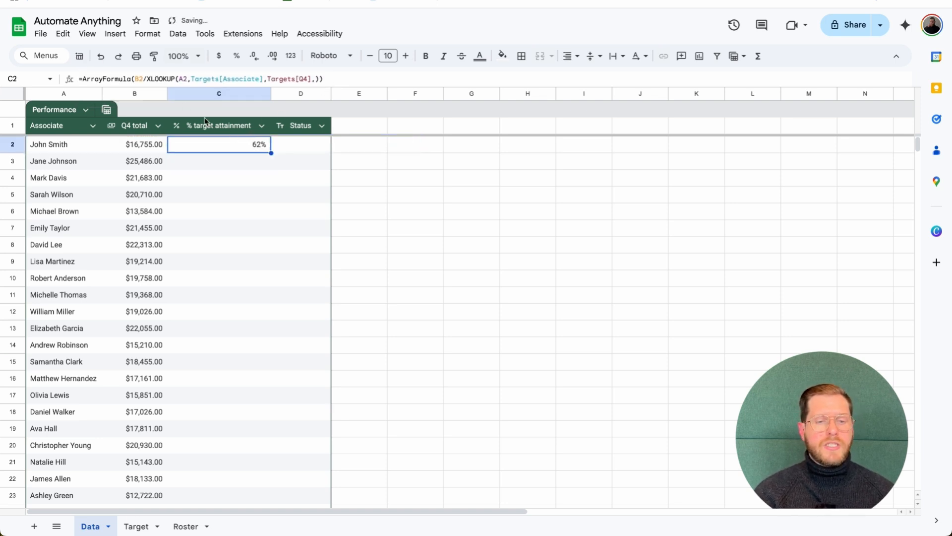
left_click(143, 80)
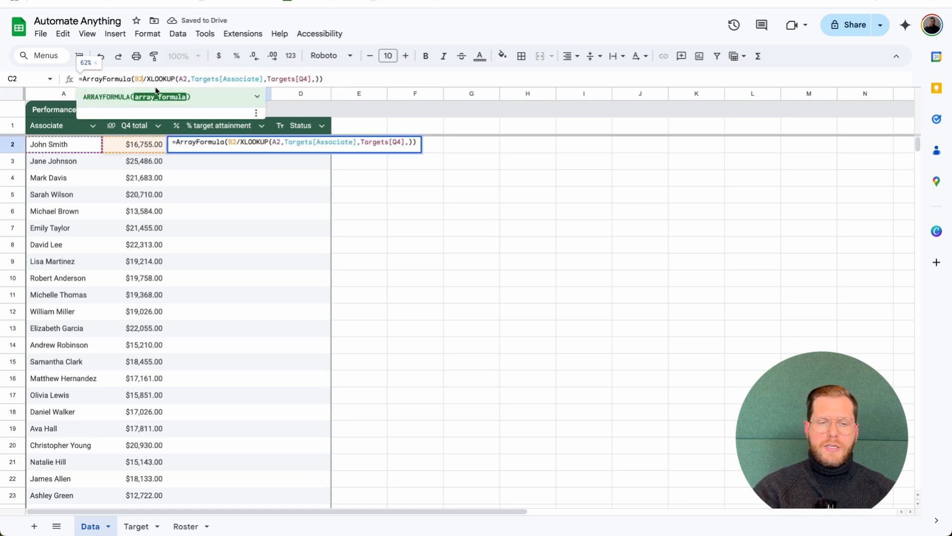
type(":B")
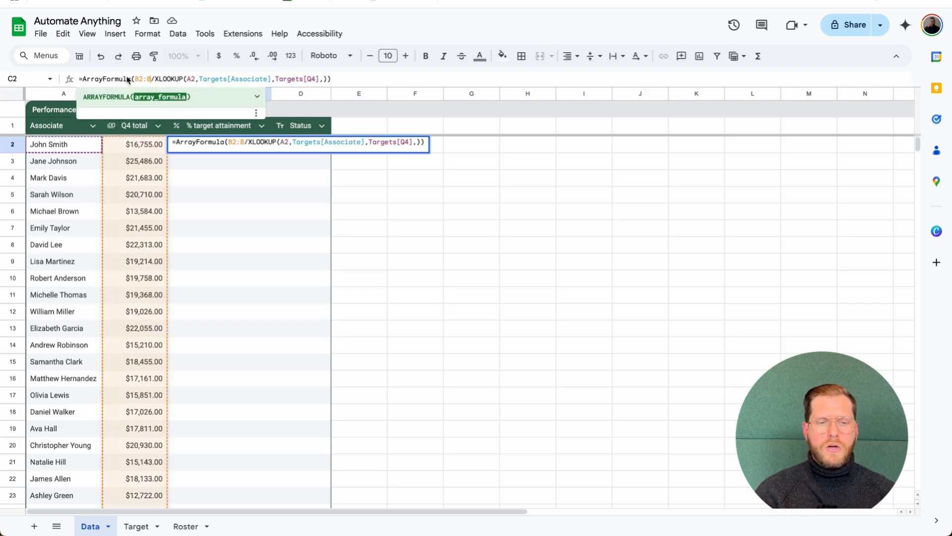
left_click(195, 80)
type(":A")
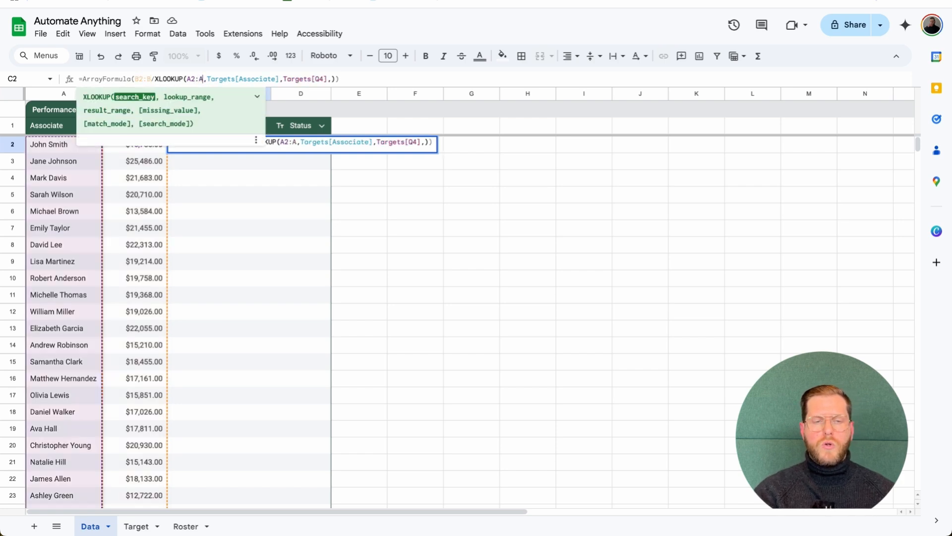
key("Return")
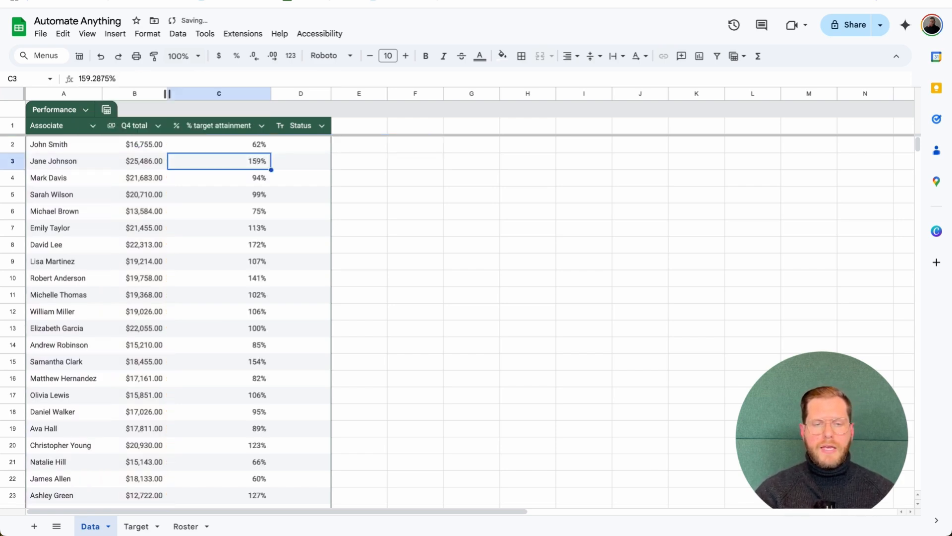
left_click(236, 146)
scroll(236, 148, "down", 1)
scroll(236, 148, "down", 7)
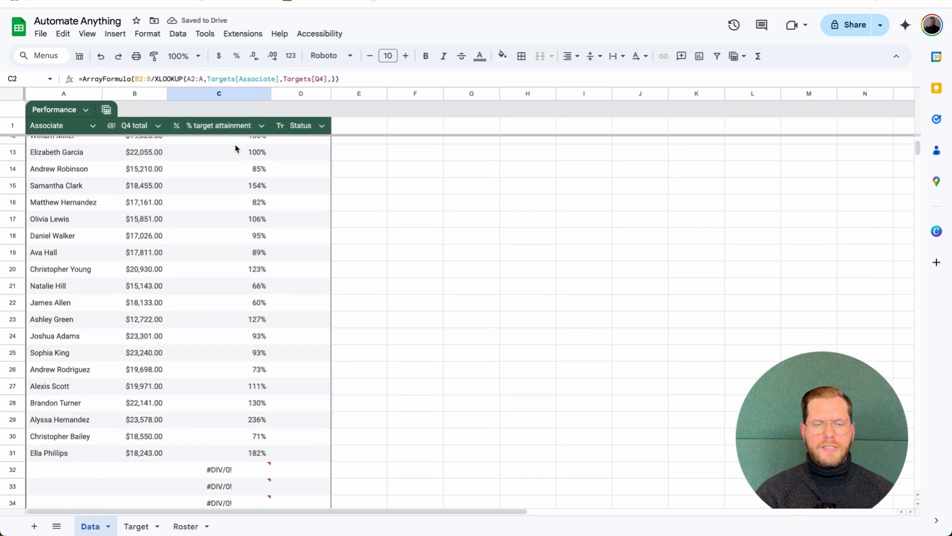
scroll(234, 233, "up", 8)
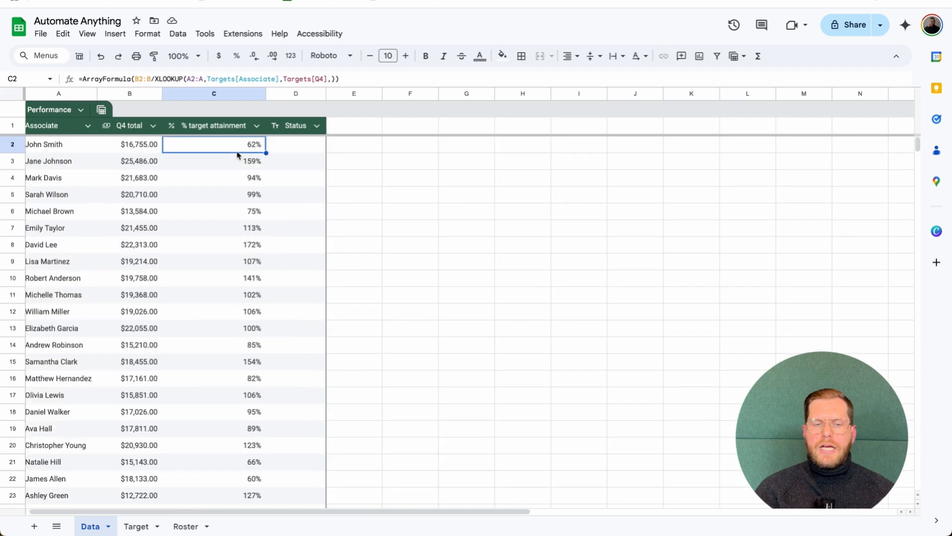
scroll(235, 169, "down", 7)
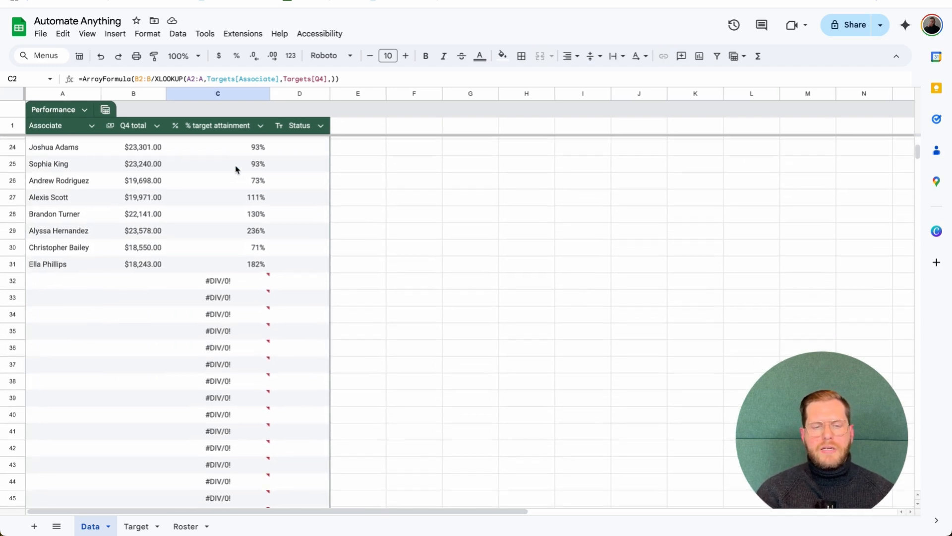
left_click(236, 282)
scroll(236, 285, "down", 1)
scroll(236, 288, "up", 2)
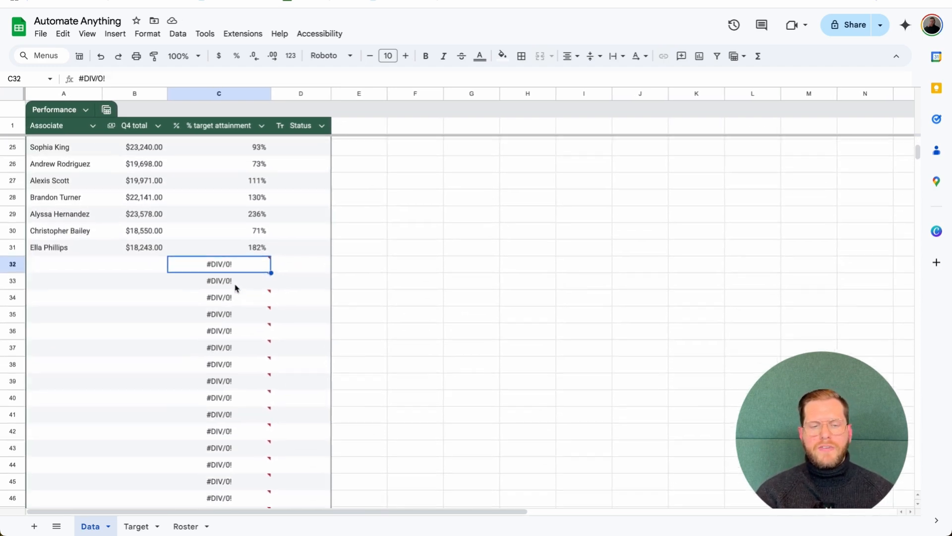
scroll(236, 288, "up", 1)
left_click(253, 322)
left_click(258, 339)
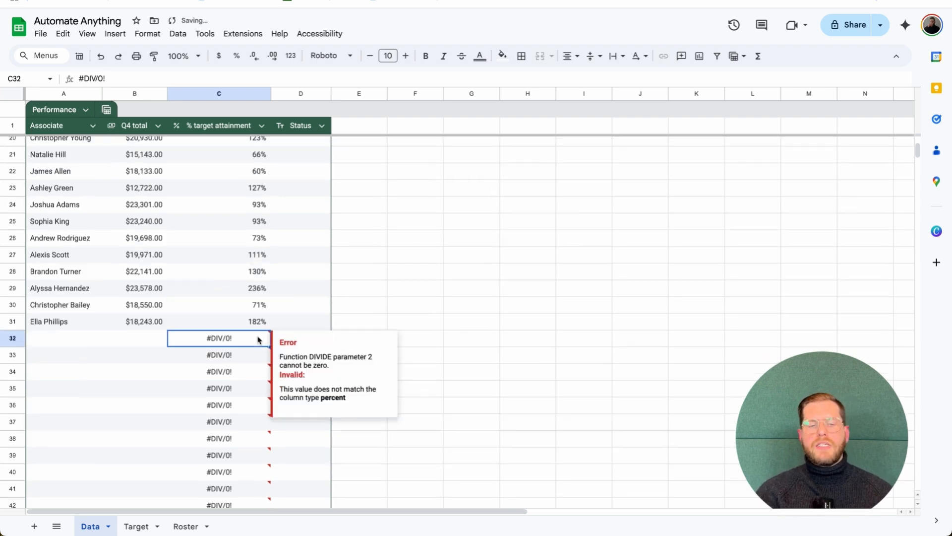
left_click(259, 265)
scroll(260, 265, "up", 5)
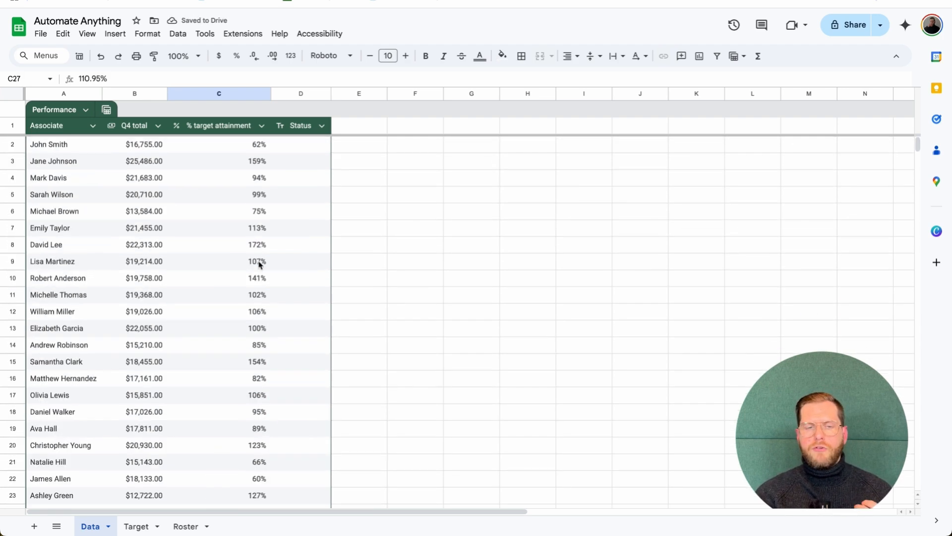
left_click(252, 149)
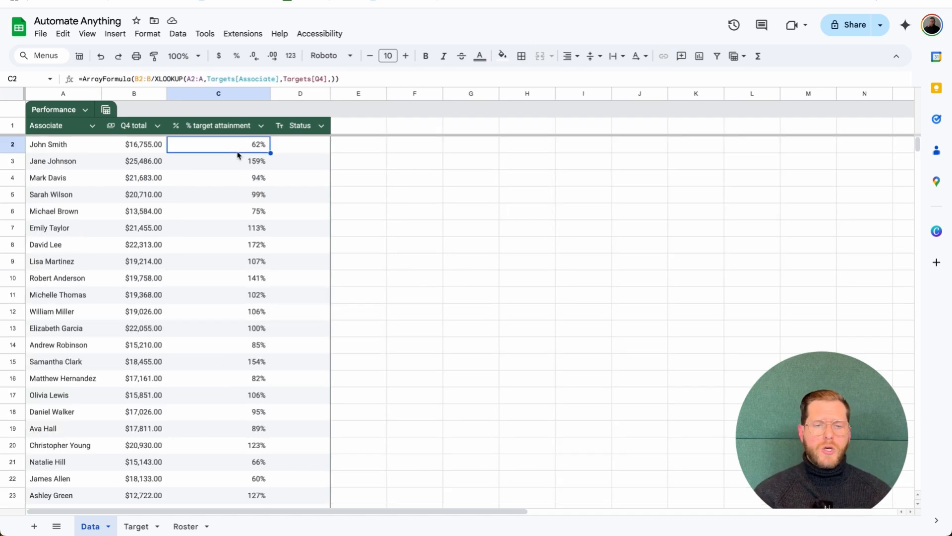
Add IF(ISBLANK(B2:B),, inside C2's ArrayFormula so blank rows below the table stay empty
left_click(138, 79)
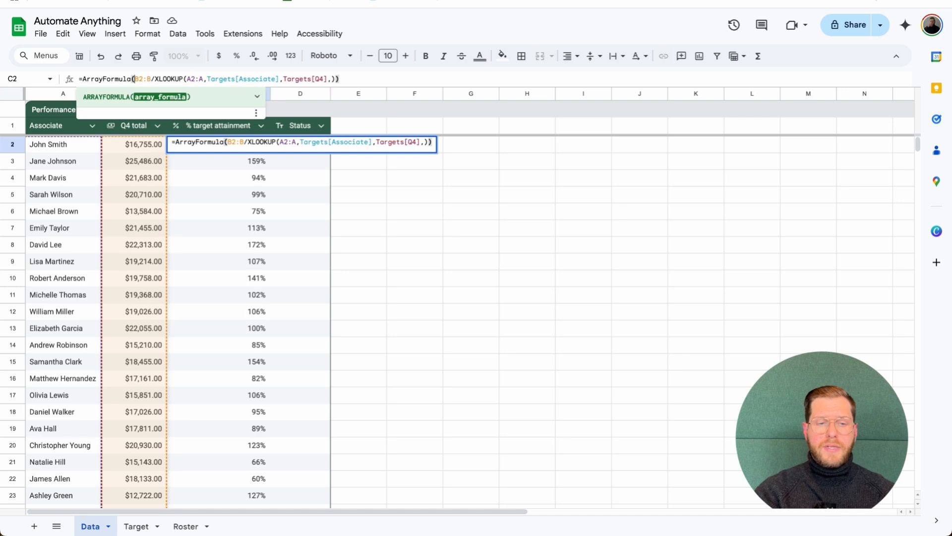
type("IF(")
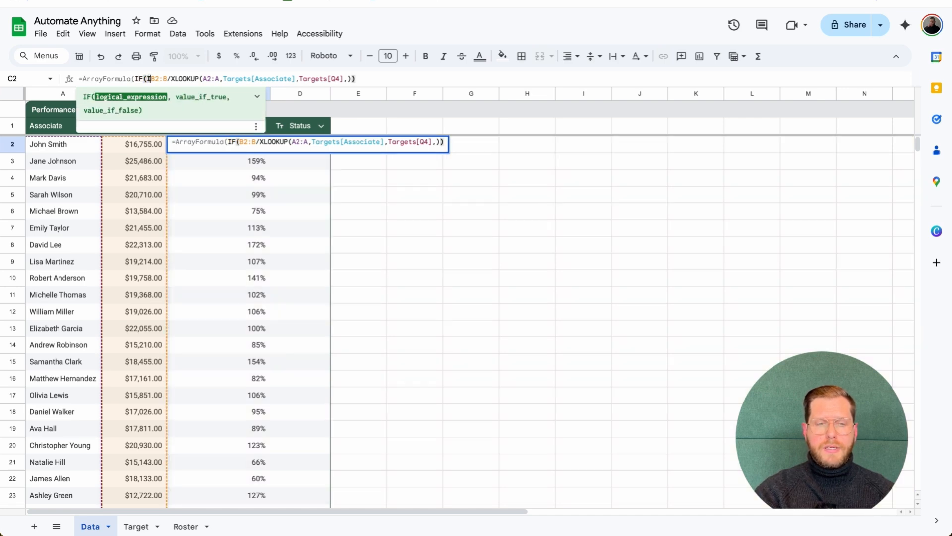
type("ISBLANK")
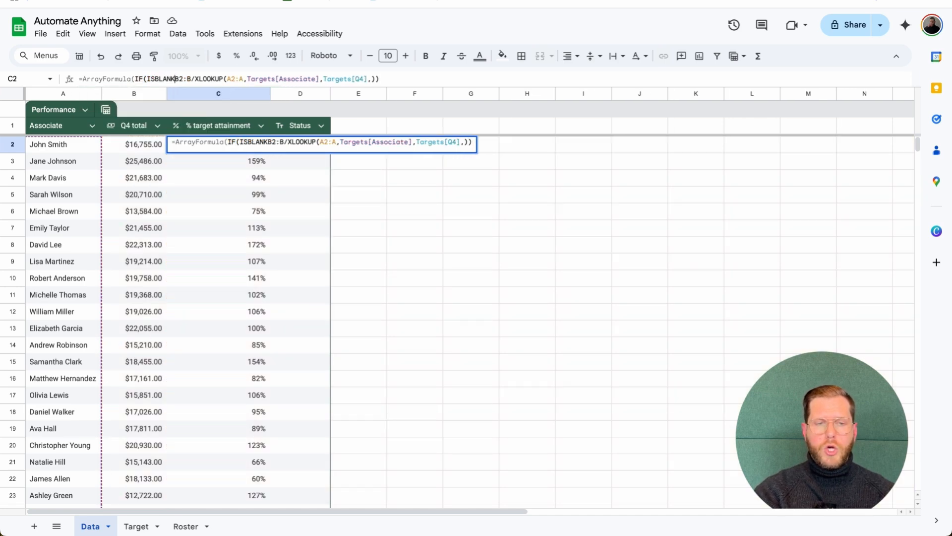
type("(B2")
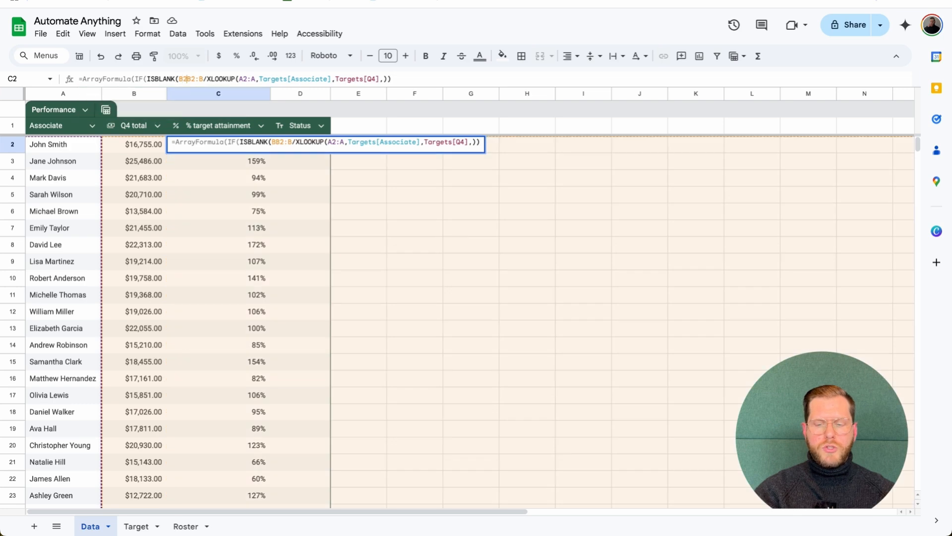
type(":B)")
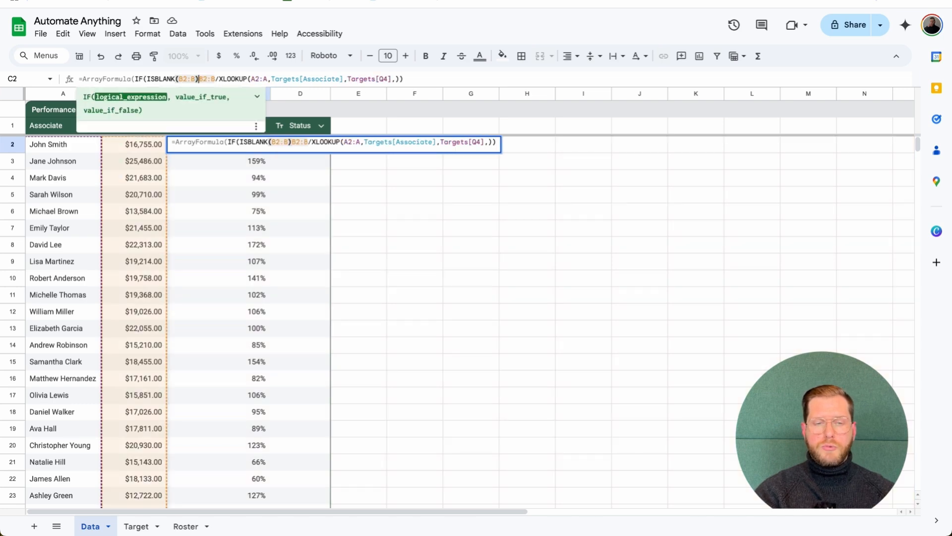
type(",,")
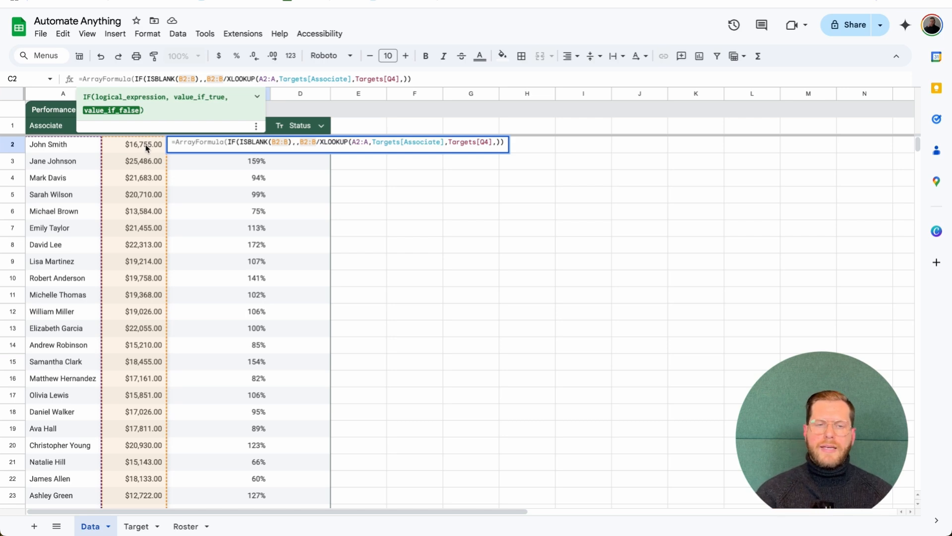
left_click(203, 80)
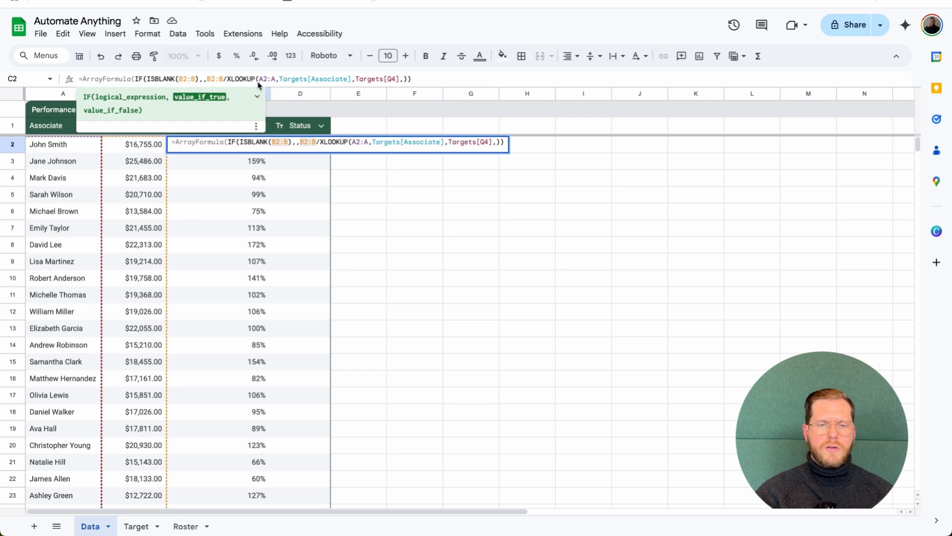
key("Return")
scroll(251, 211, "down", 7)
left_click(251, 268)
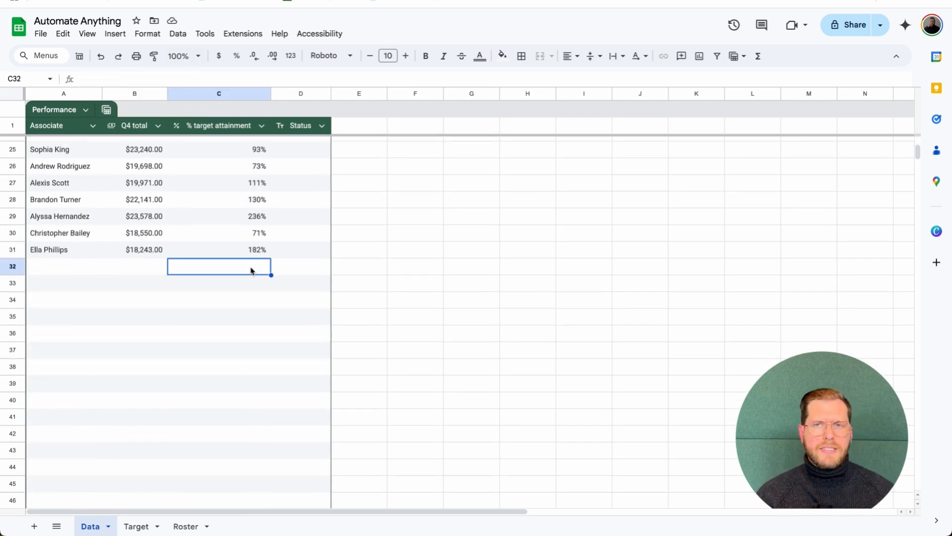
Copy five associate rows from Sales Results A4:E8 and paste them at A32 below the table
left_click(237, 215)
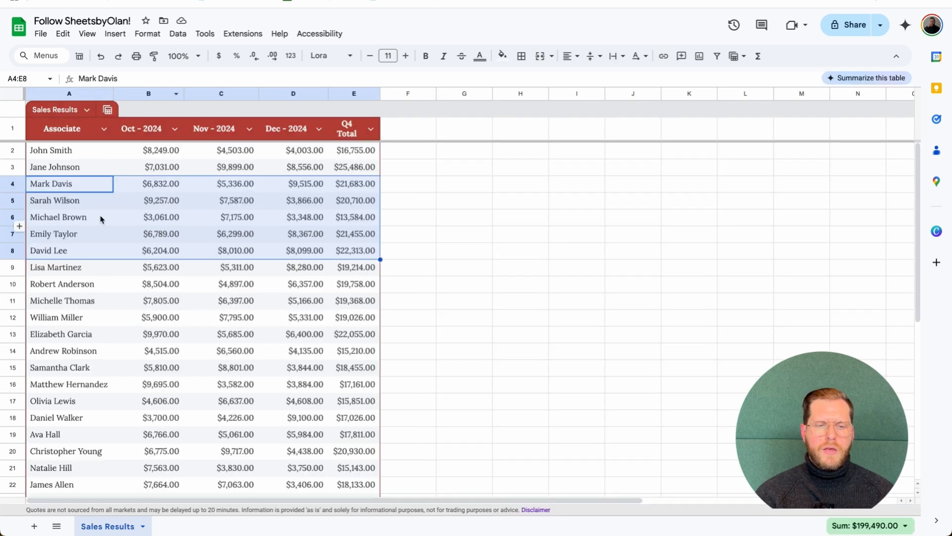
left_click_drag(51, 183, 348, 250)
key("ctrl+c")
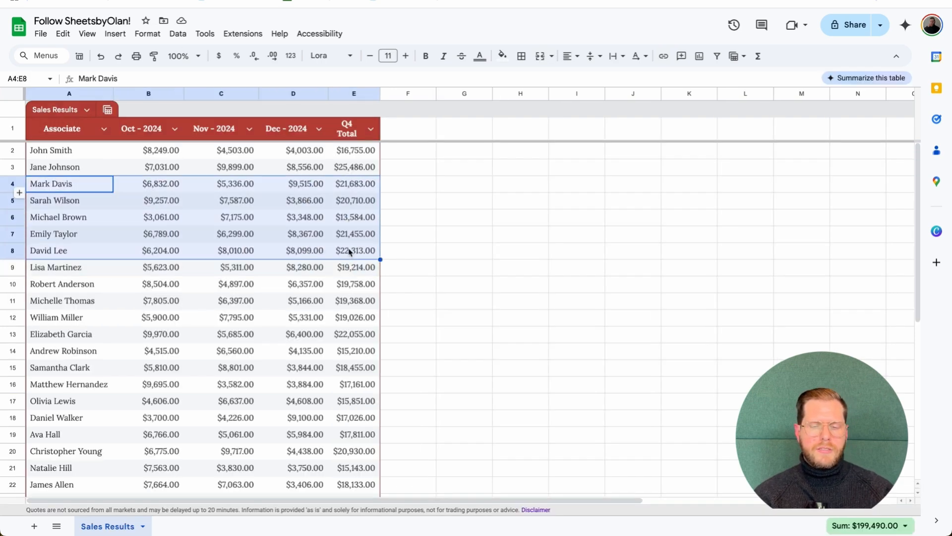
scroll(349, 251, "down", 6)
left_click(69, 345)
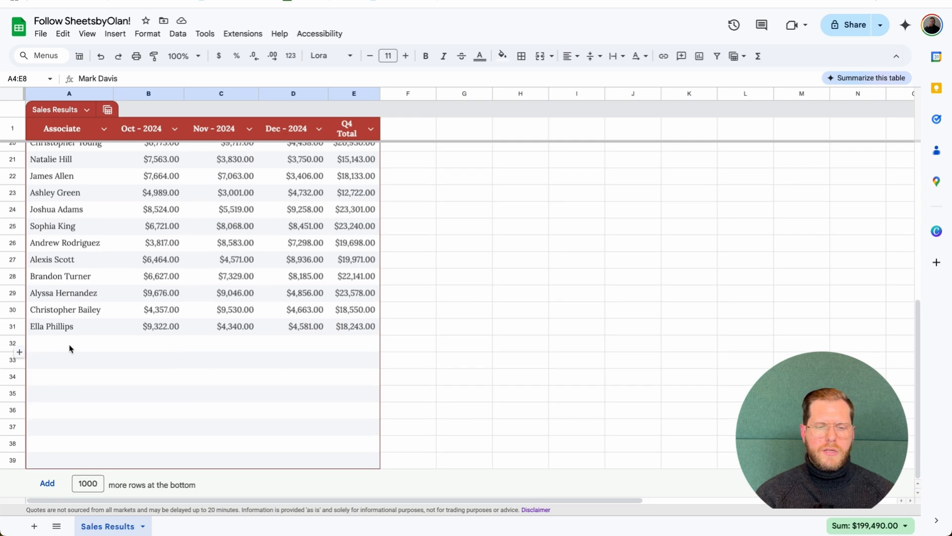
key("ctrl+v")
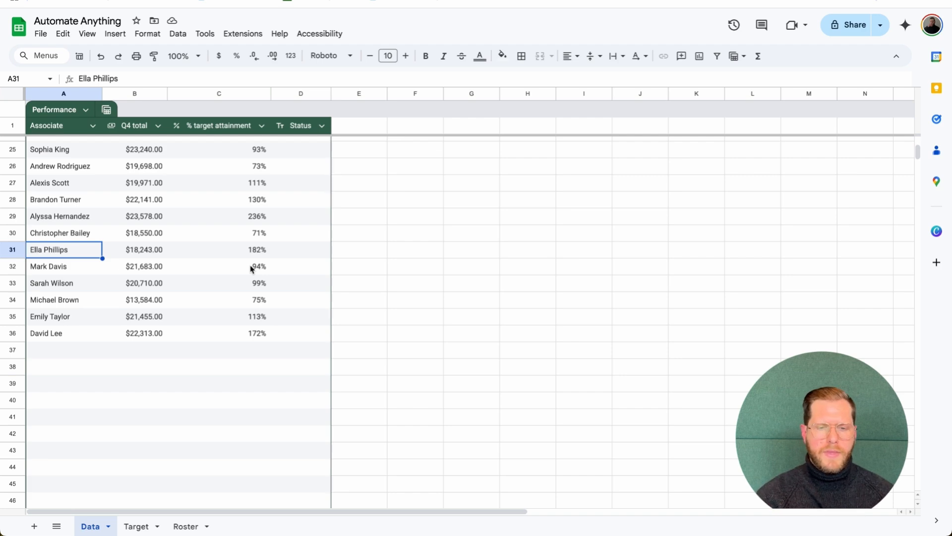
scroll(252, 270, "up", 8)
left_click(296, 144)
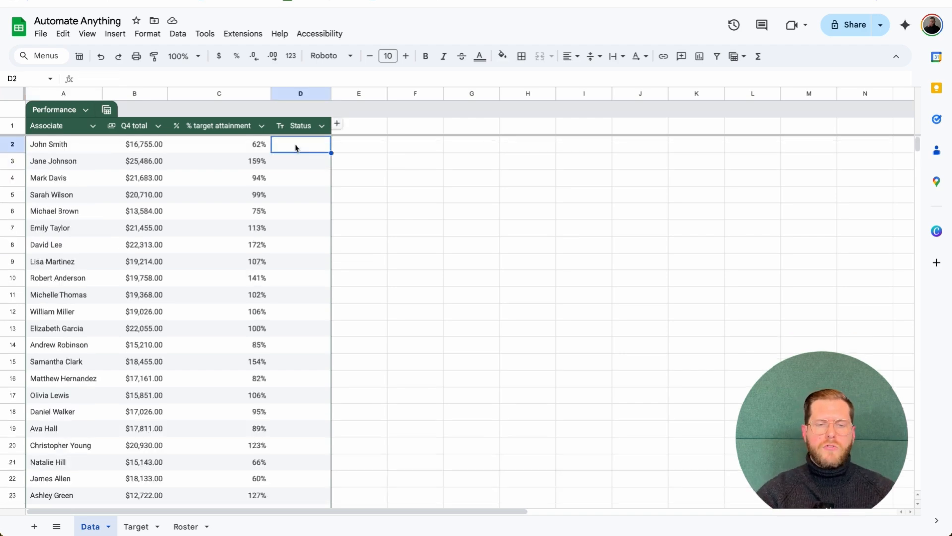
Enter =XLOOKUP(A2,Roster[Associate],Roster[Status],) in D2 to look up the associate's status
type("=xl")
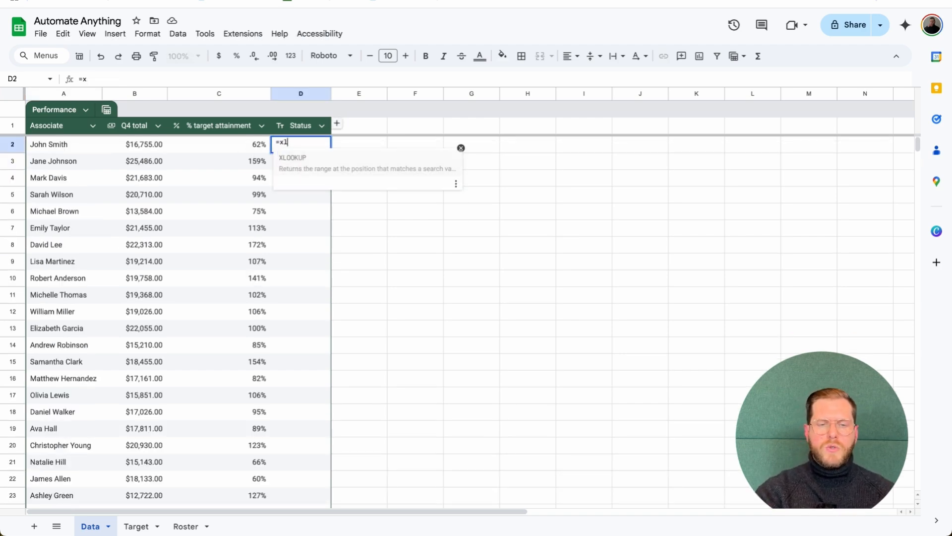
type("ook")
key("Tab")
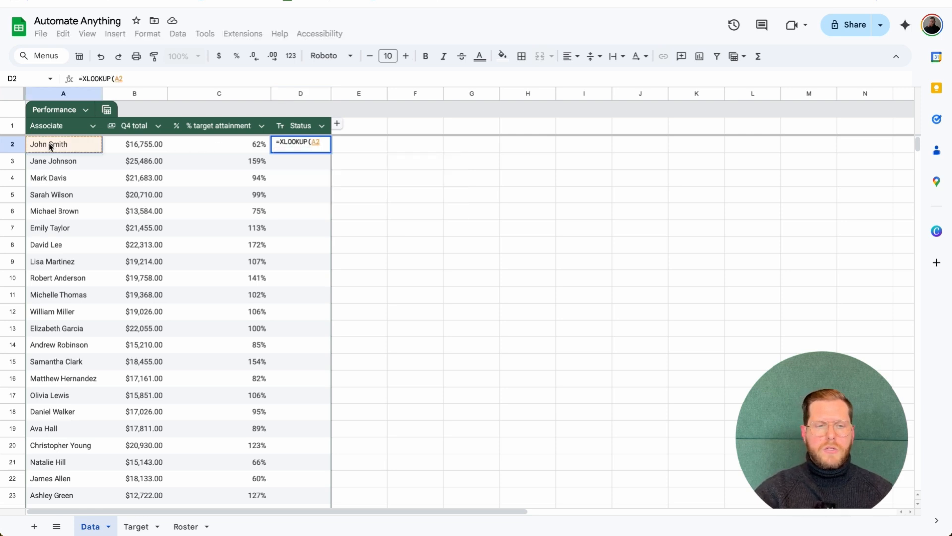
type(",")
key("BackSpace")
type(",")
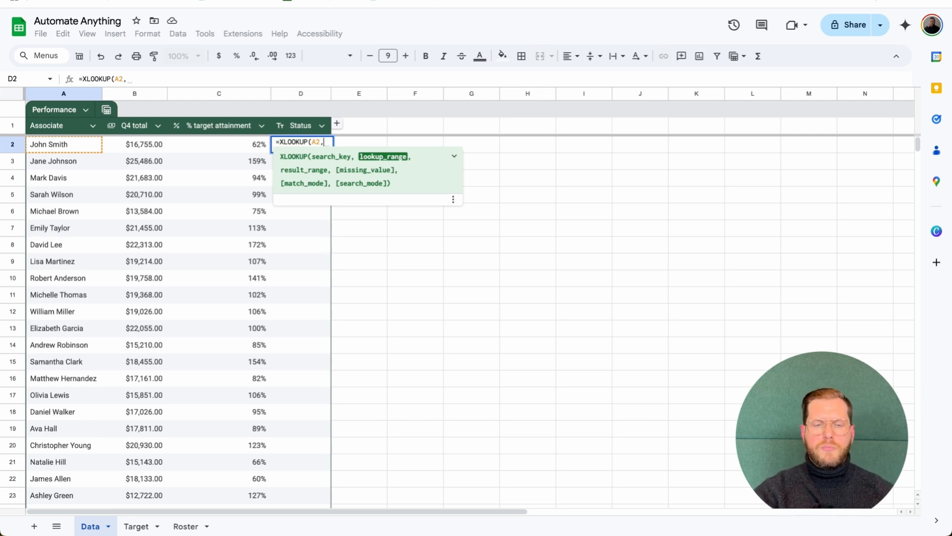
type("asso")
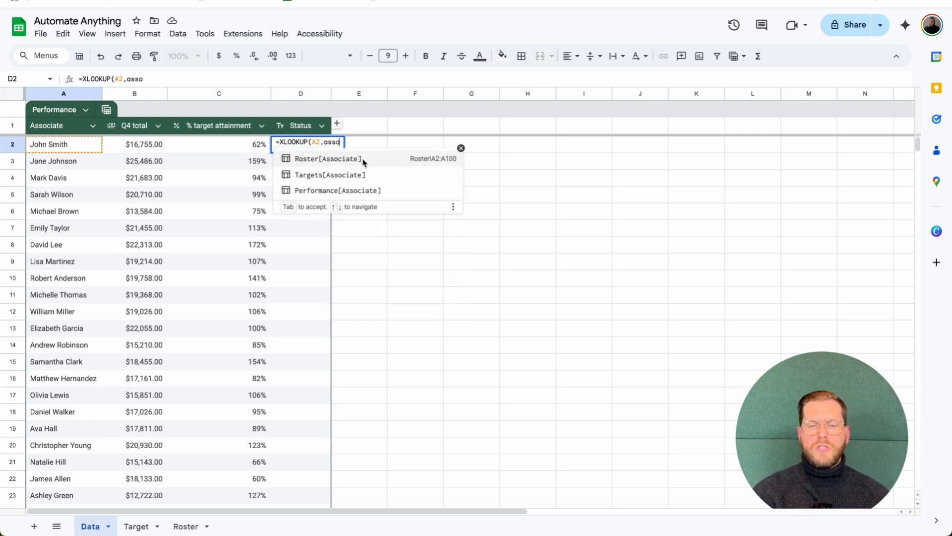
left_click(372, 159)
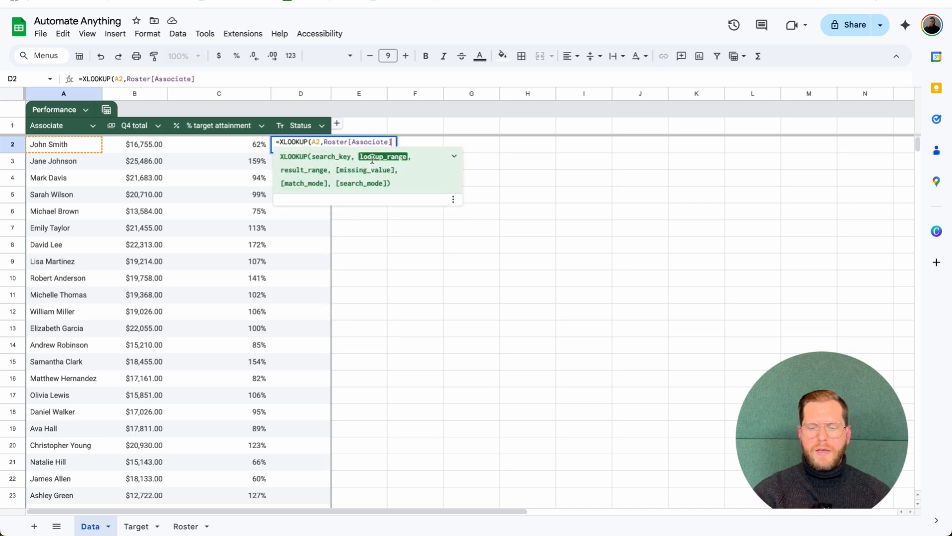
type(",stat")
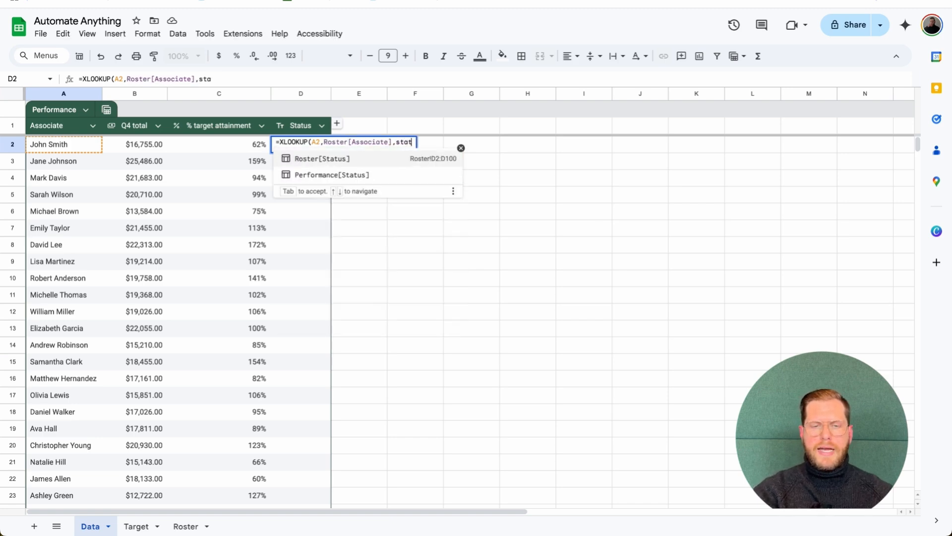
left_click(339, 159)
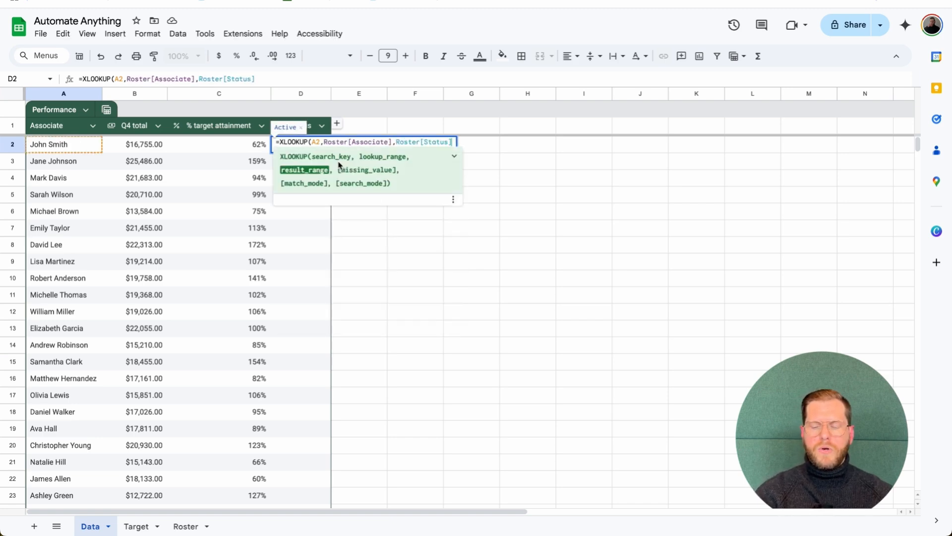
type(",")
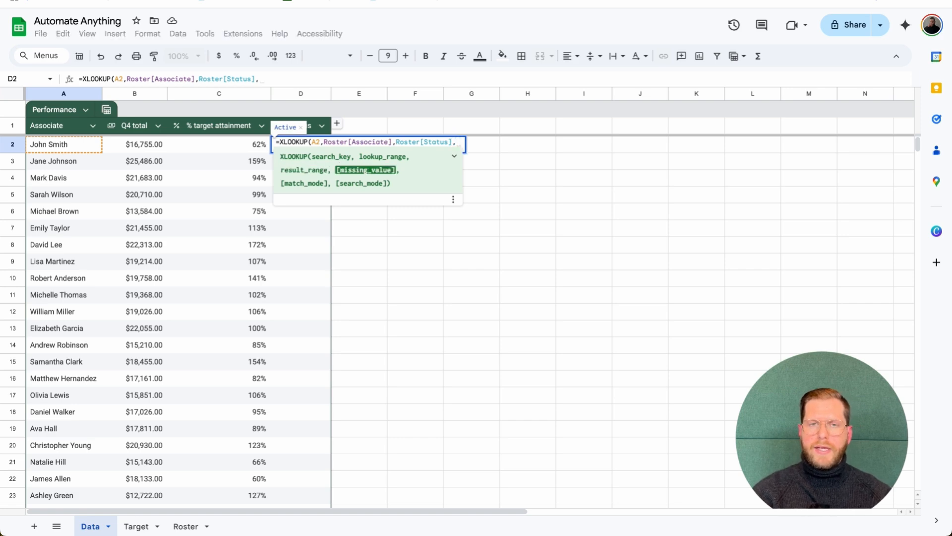
key("Return")
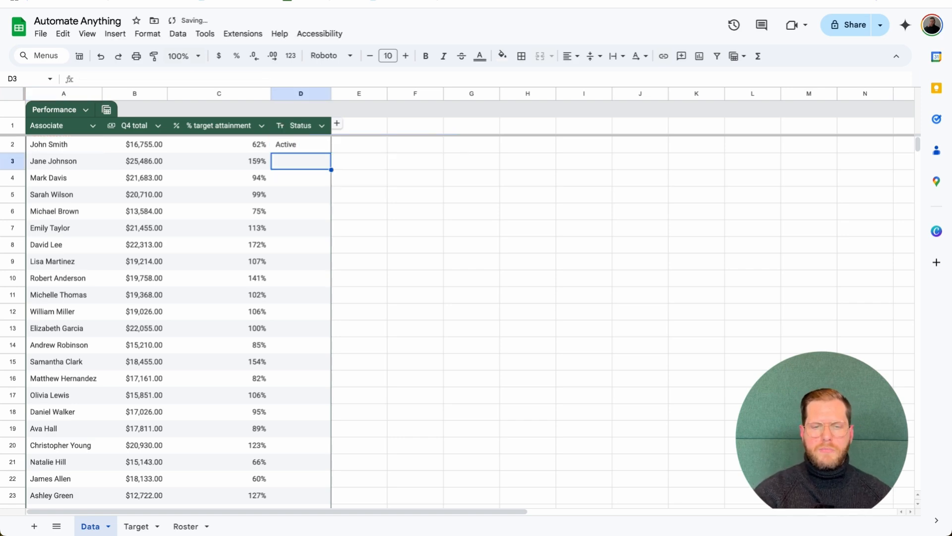
Wrap D2's lookup in ArrayFormula over A2:A so Status fills for every associate
left_click(318, 142)
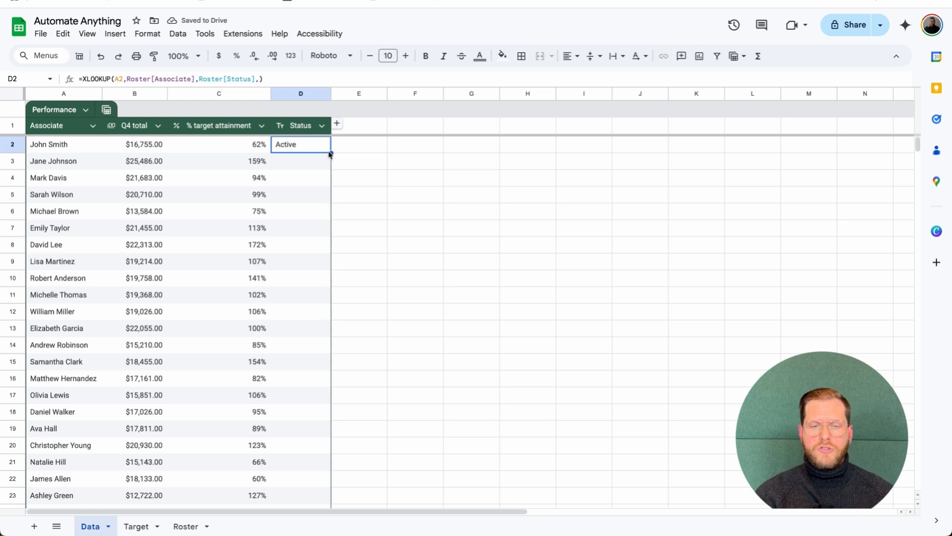
mouse_move(330, 154)
left_mouse_down()
mouse_move(325, 200)
mouse_move(329, 151)
left_mouse_up()
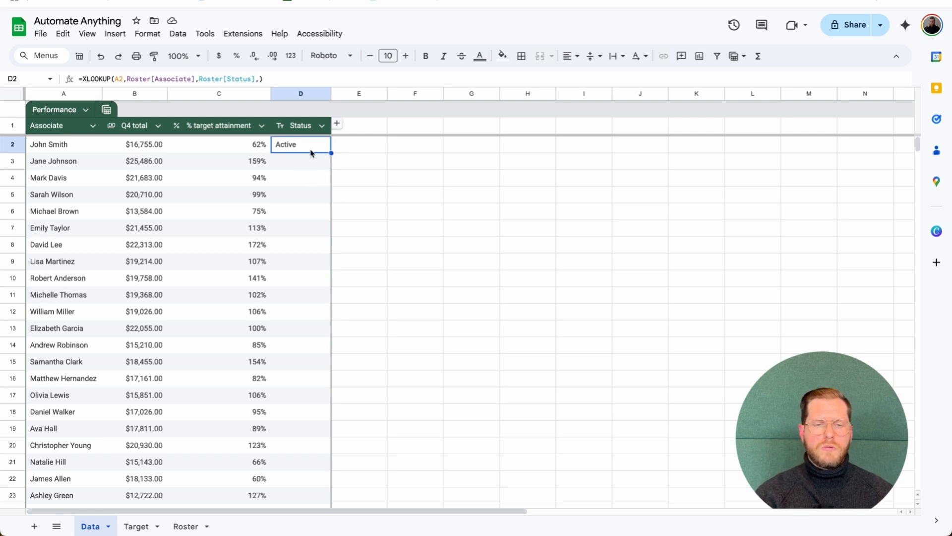
left_click(85, 78)
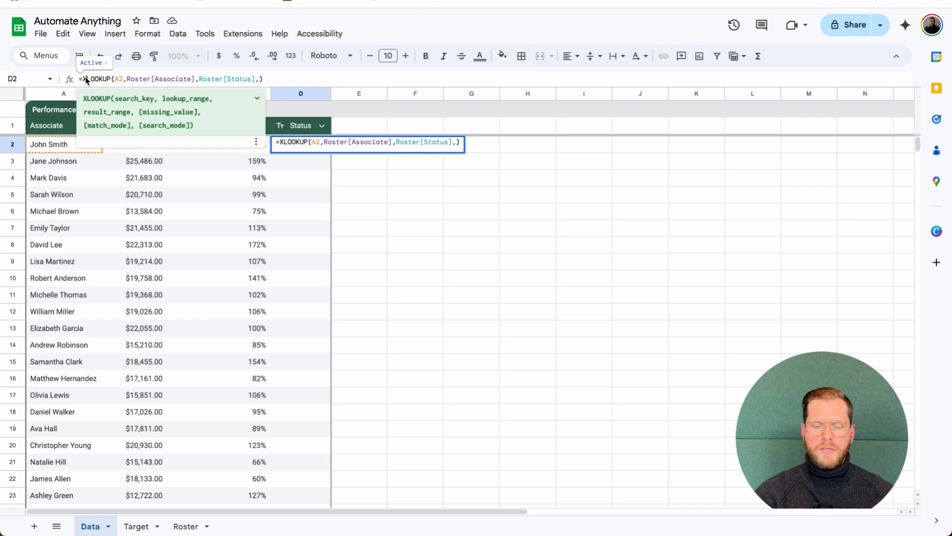
key("ctrl+shift+Return")
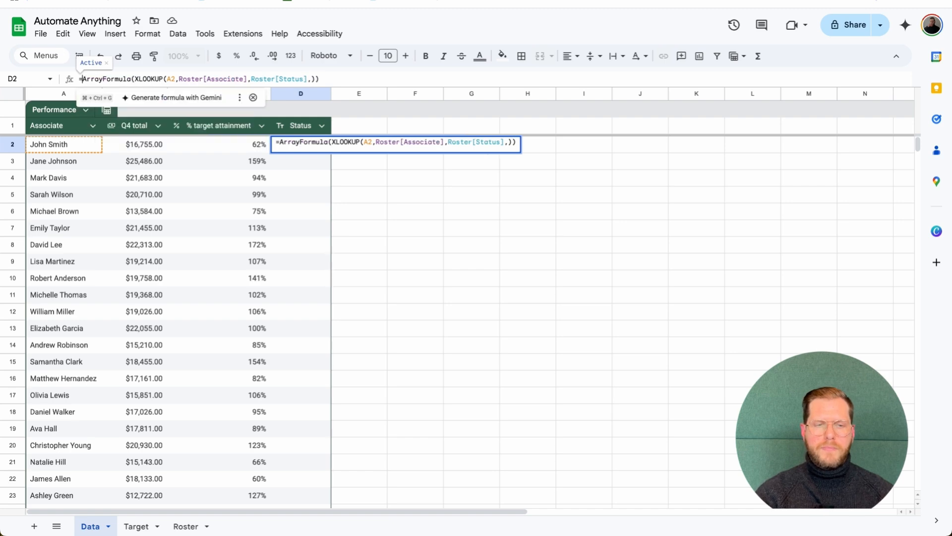
left_click(174, 79)
type(":")
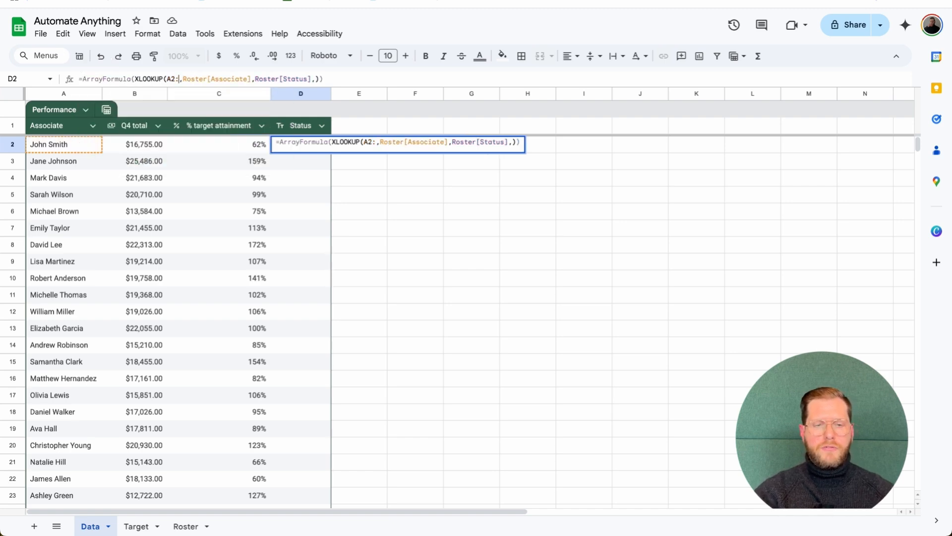
type("A")
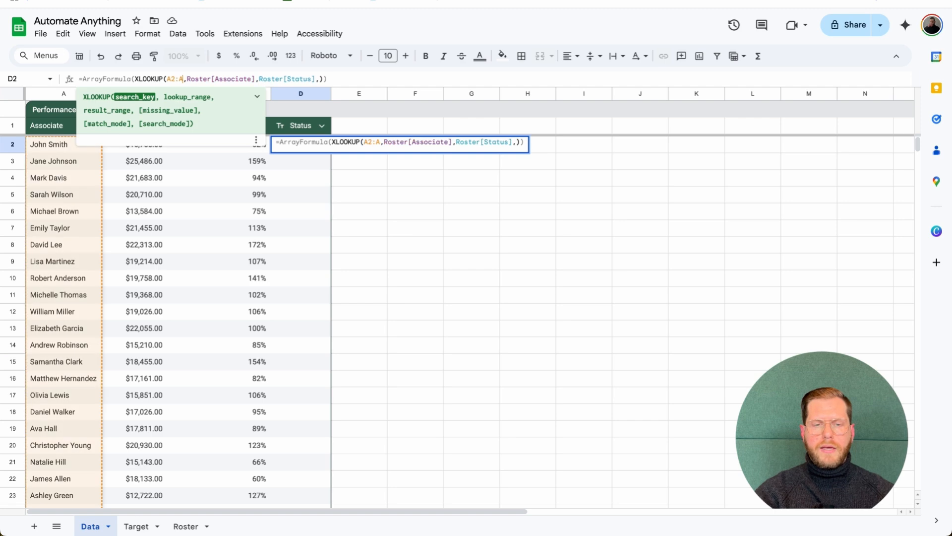
key("Return")
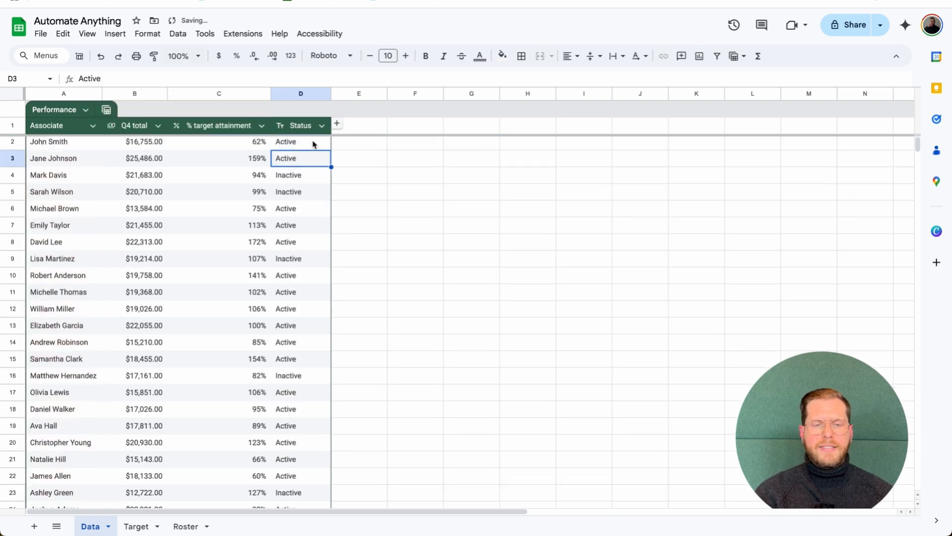
scroll(314, 145, "down", 10)
scroll(314, 144, "down", 1)
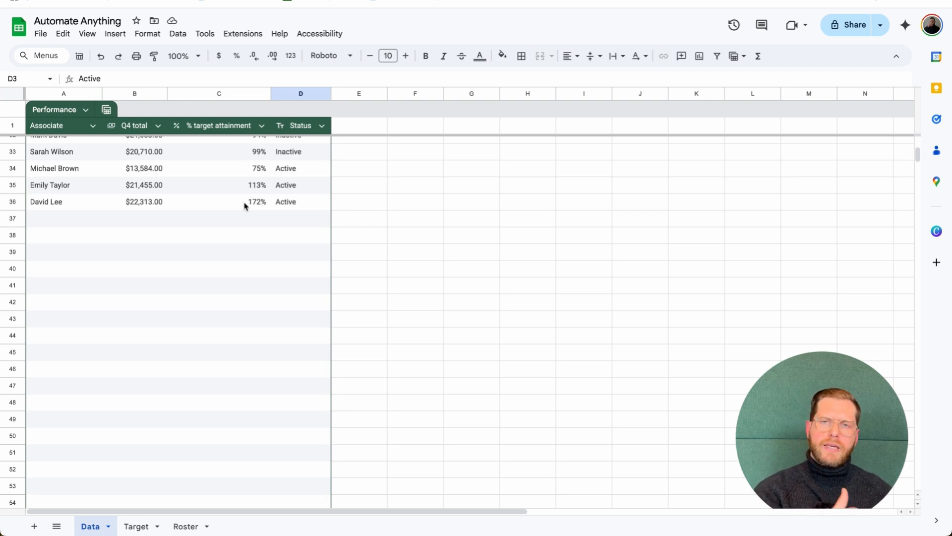
left_click(88, 223)
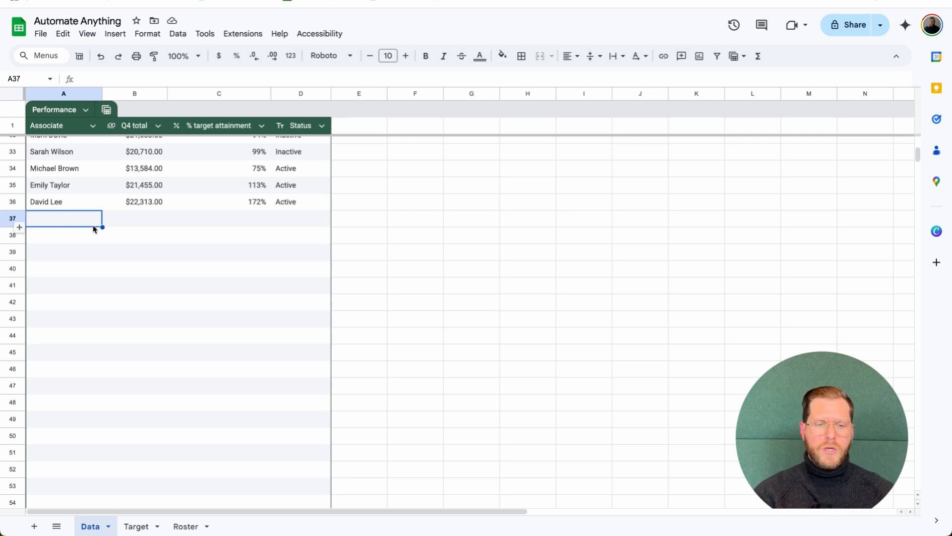
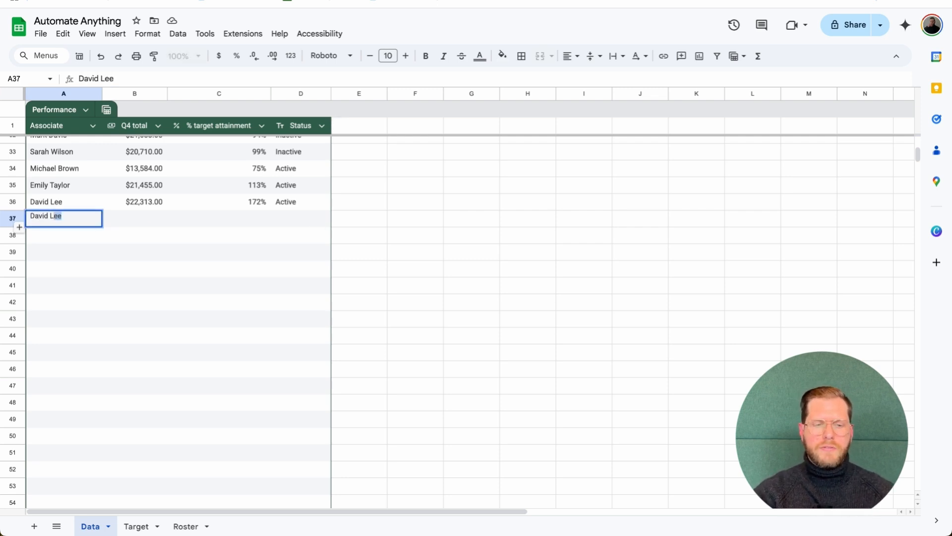
key("Return")
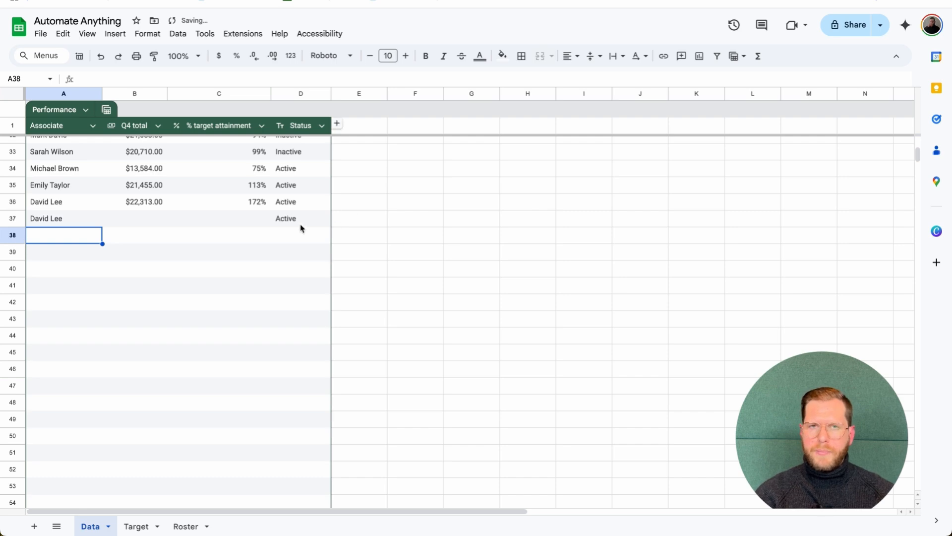
left_click(76, 217)
key("Delete")
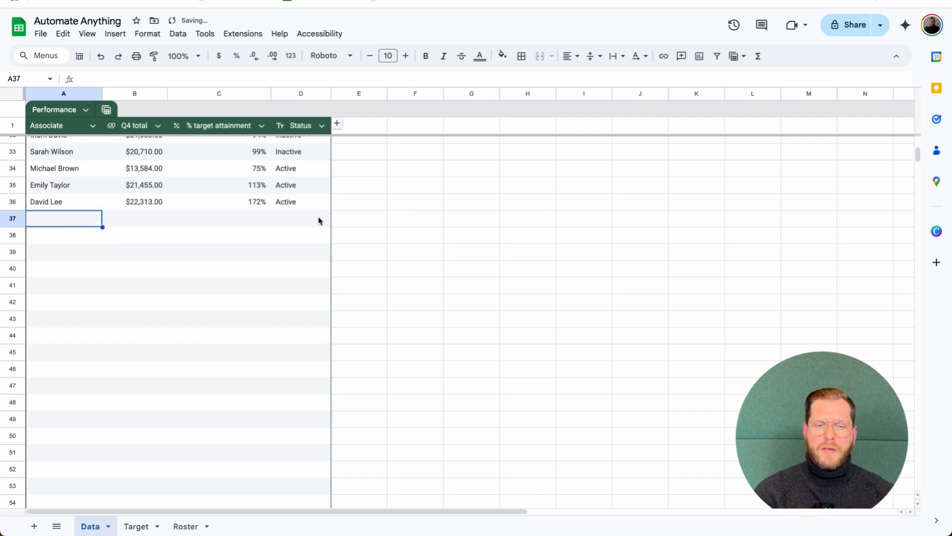
left_click(303, 202)
scroll(303, 202, "up", 10)
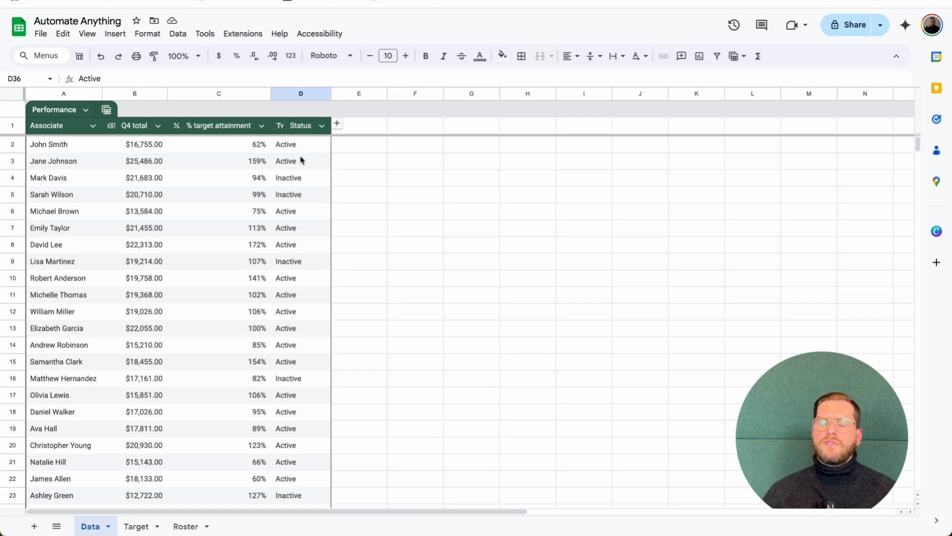
left_click(309, 129)
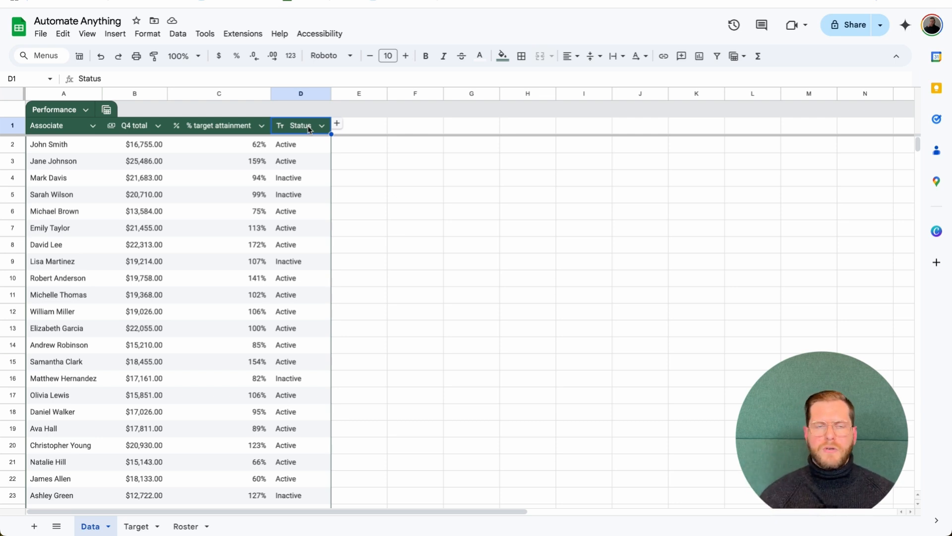
left_click(71, 145)
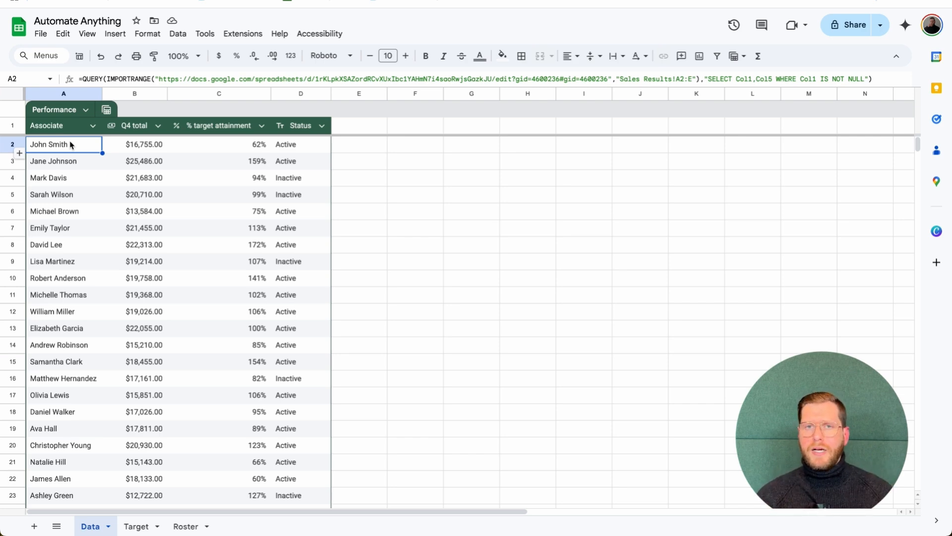
key("Right")
key("Right")
key("Right")
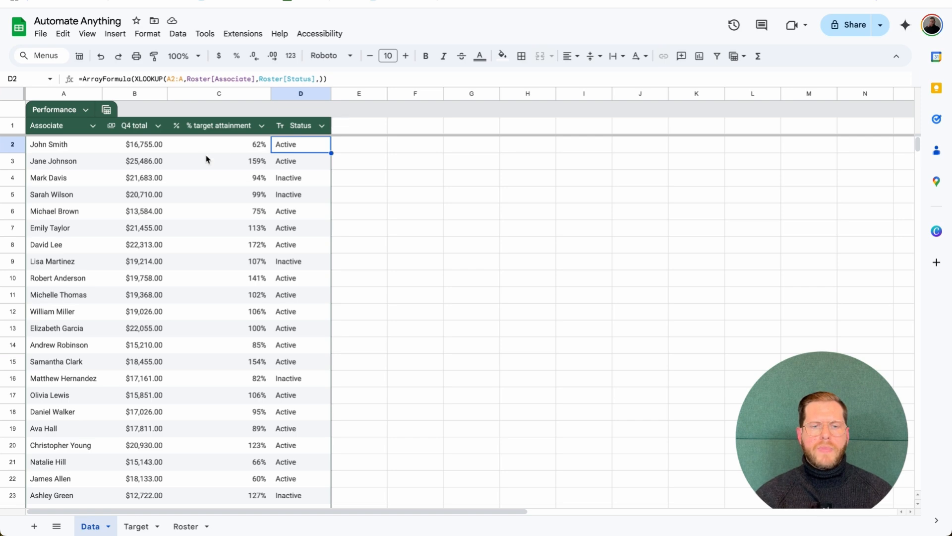
left_click(236, 149)
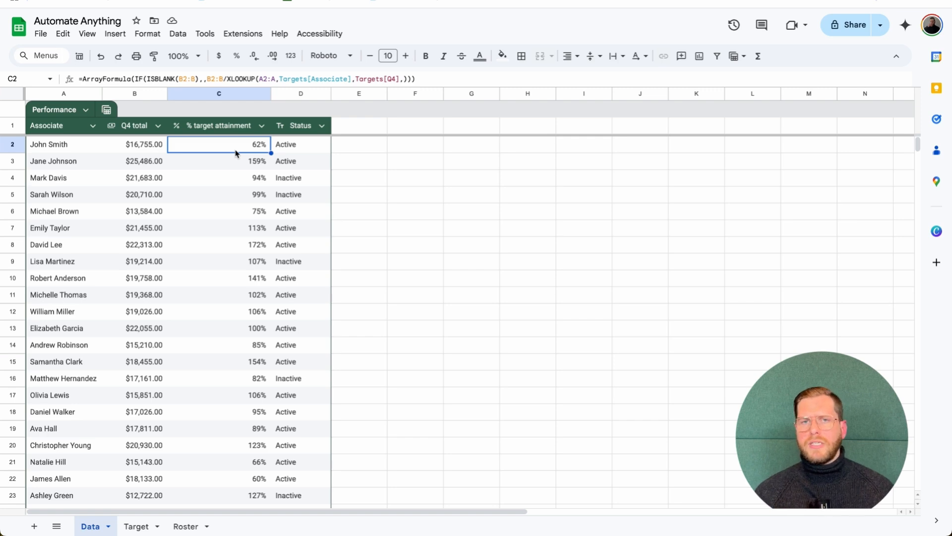
left_click(292, 147)
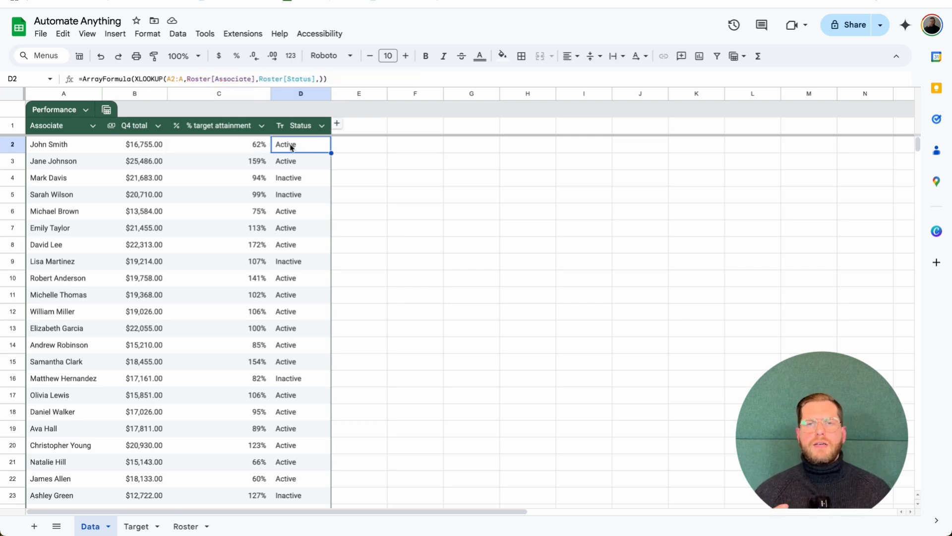